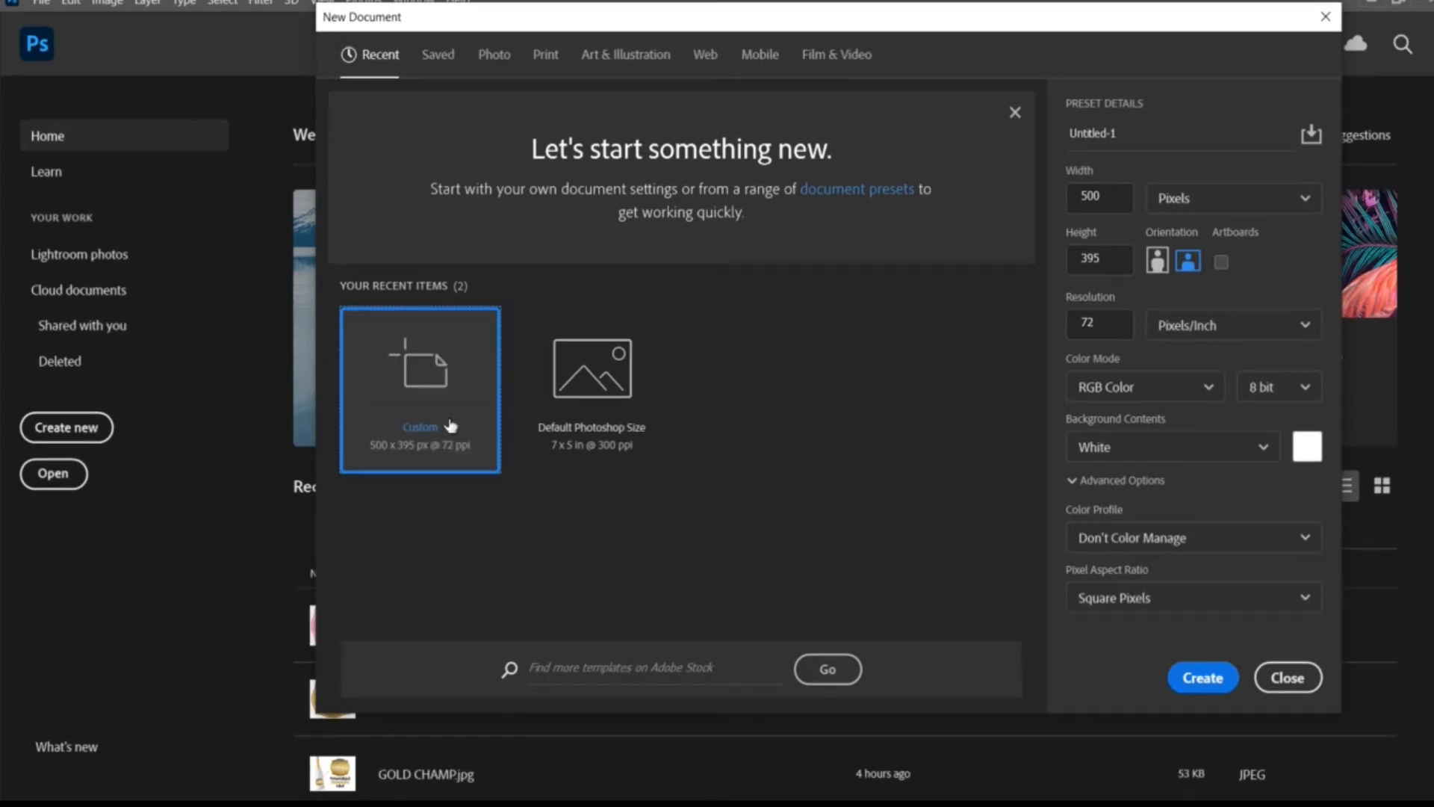
- Create a custom 500 x 395 px document at 72 ppi, and open the CHAMPAGNE image from Creative Cloud Files
click(1184, 679)
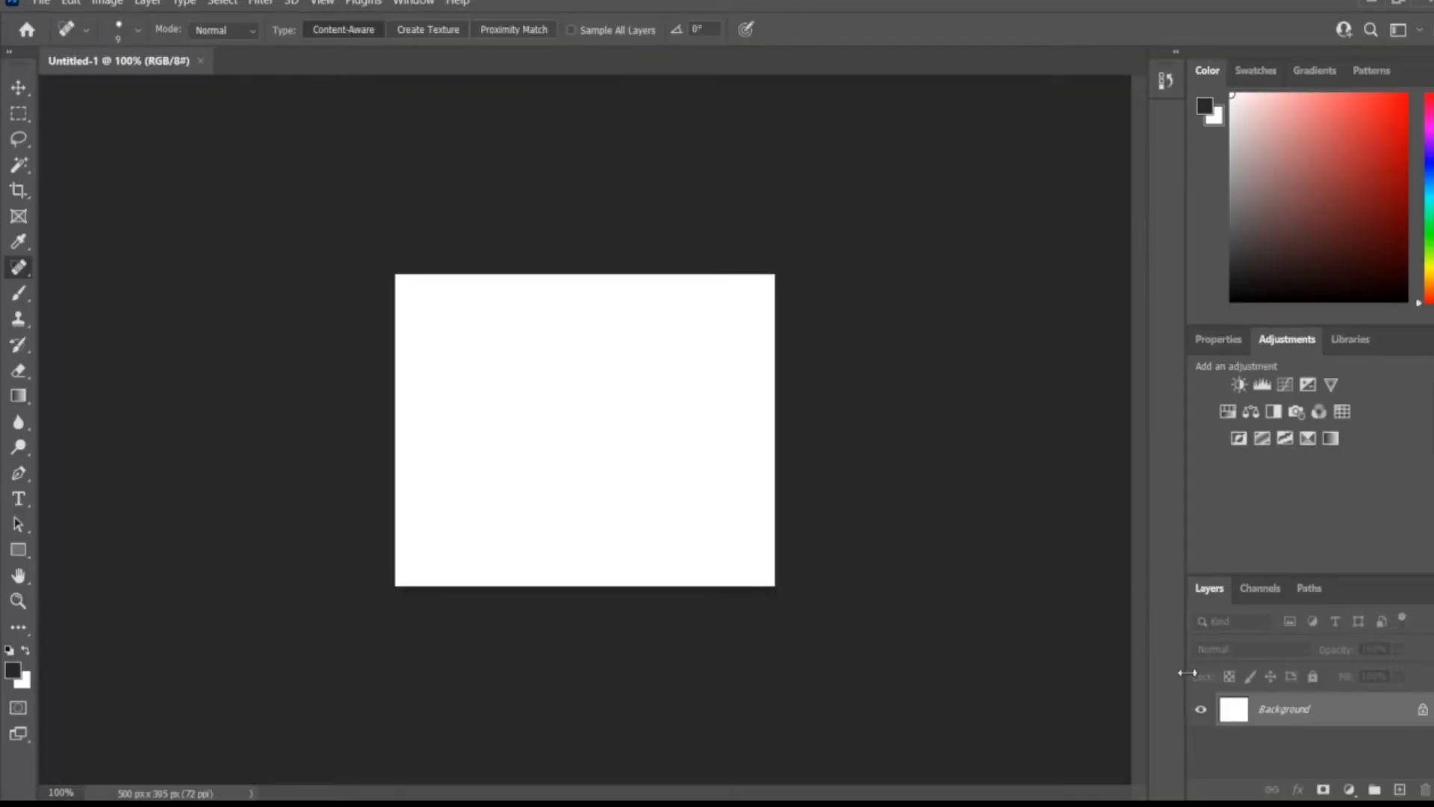
click(41, 3)
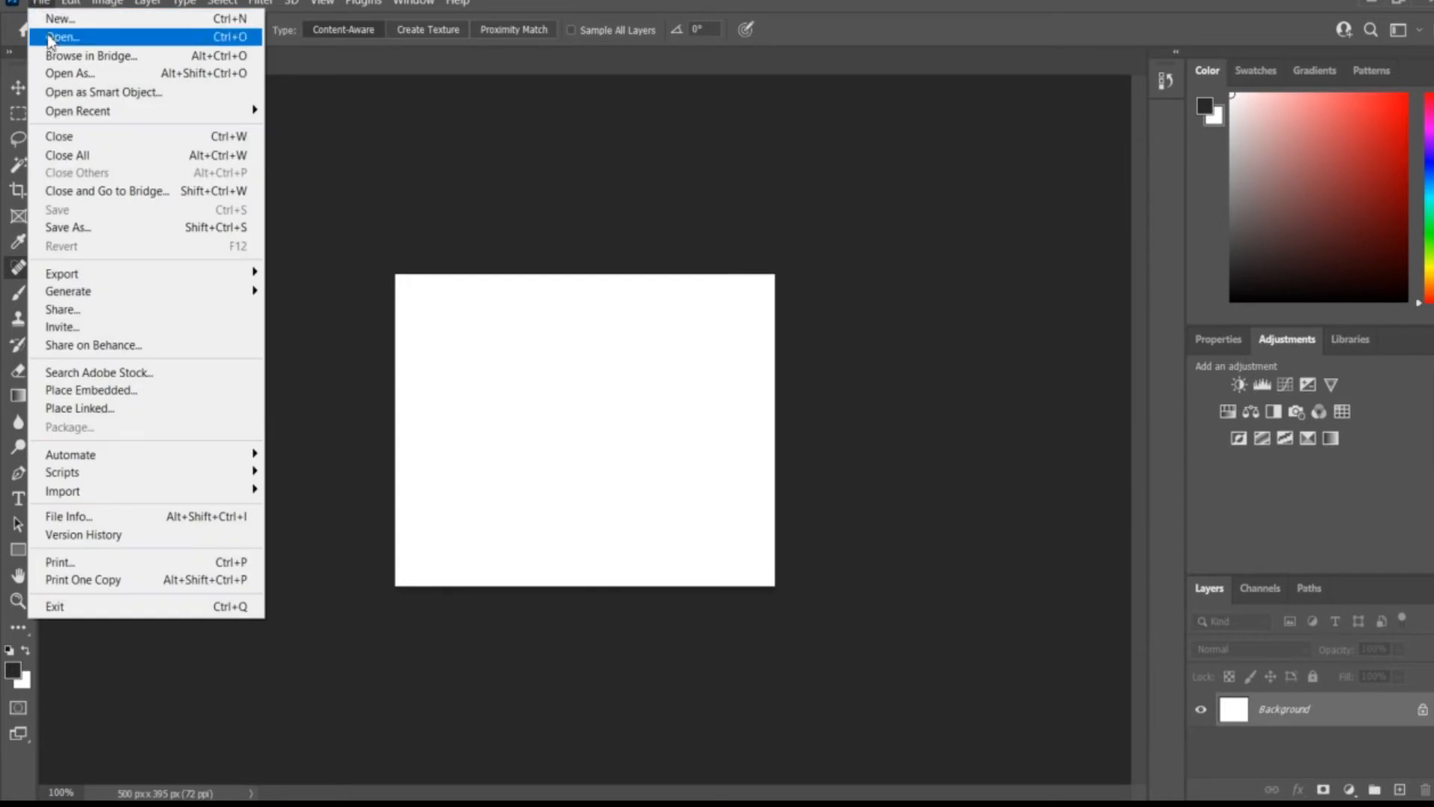
click(51, 38)
click(83, 275)
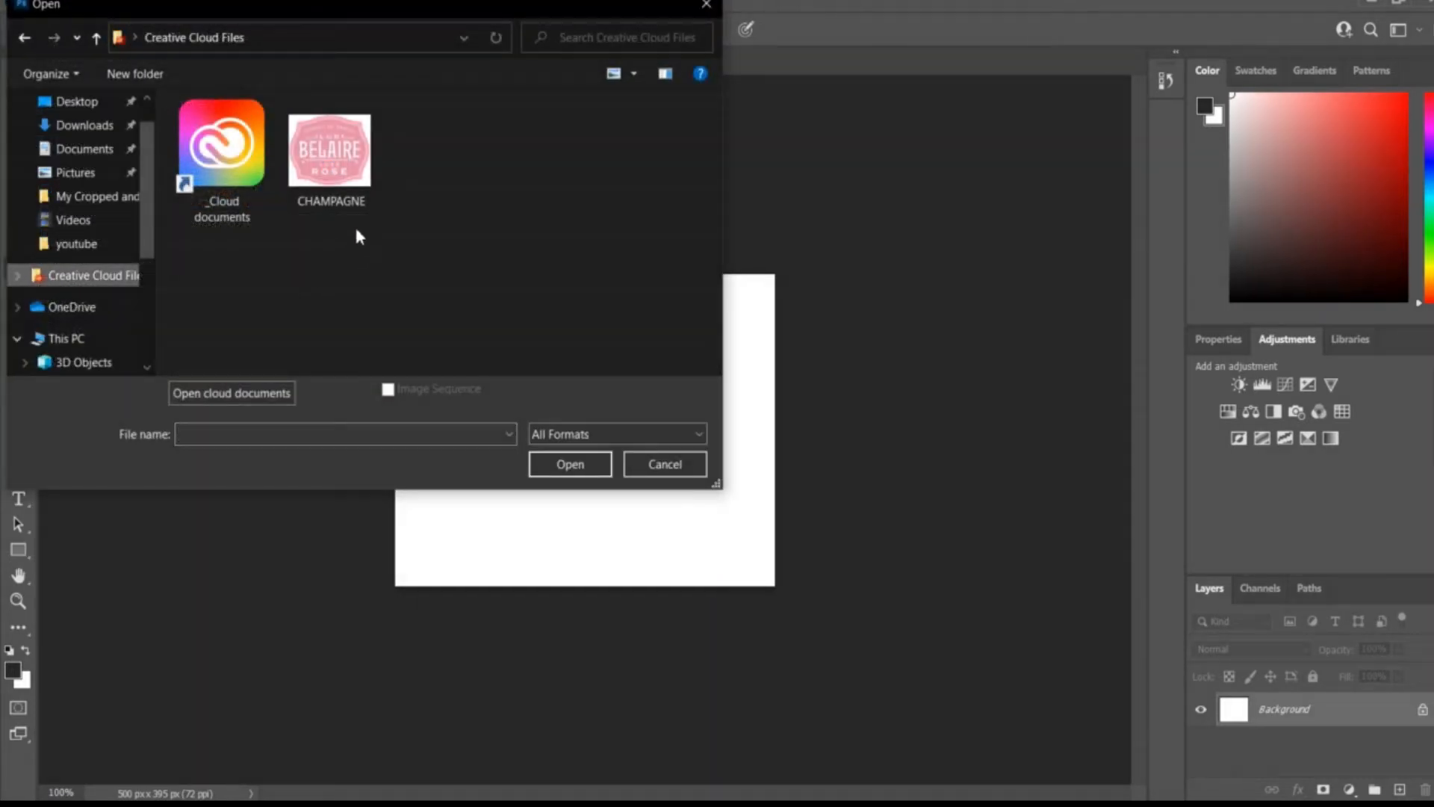
click(349, 191)
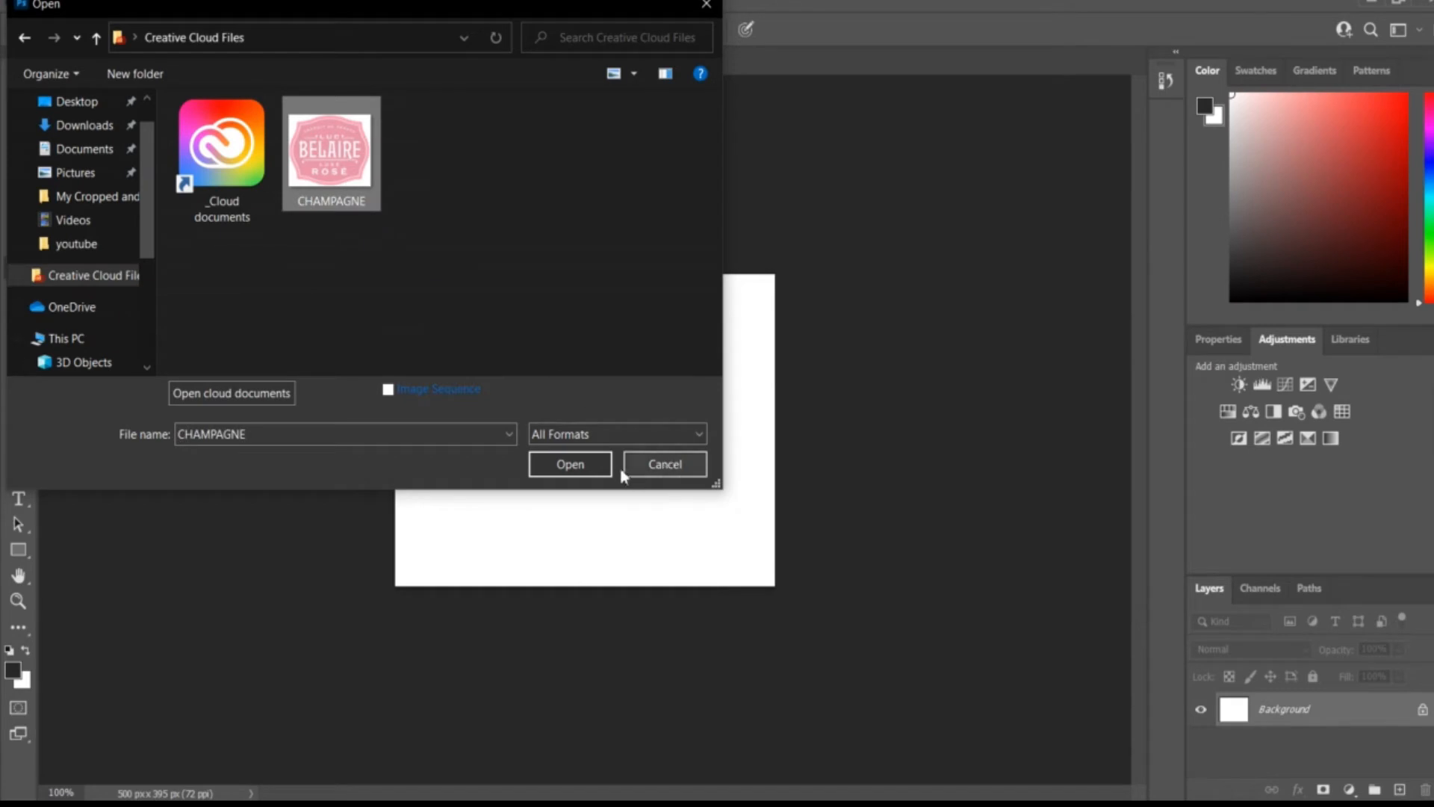
click(598, 466)
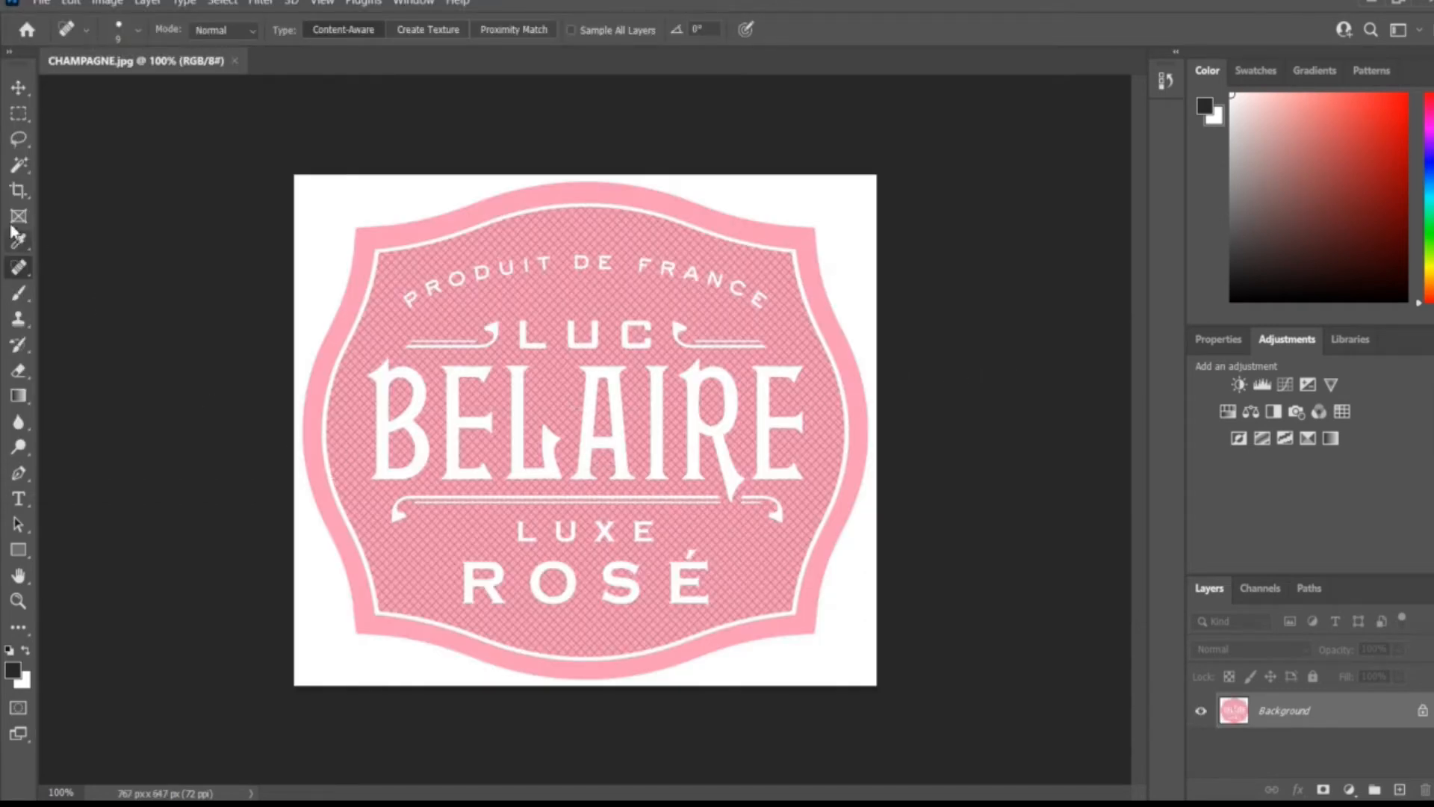
- Select all the letters of the word BELAIRE on the label with the Magic Wand tool
click(20, 169)
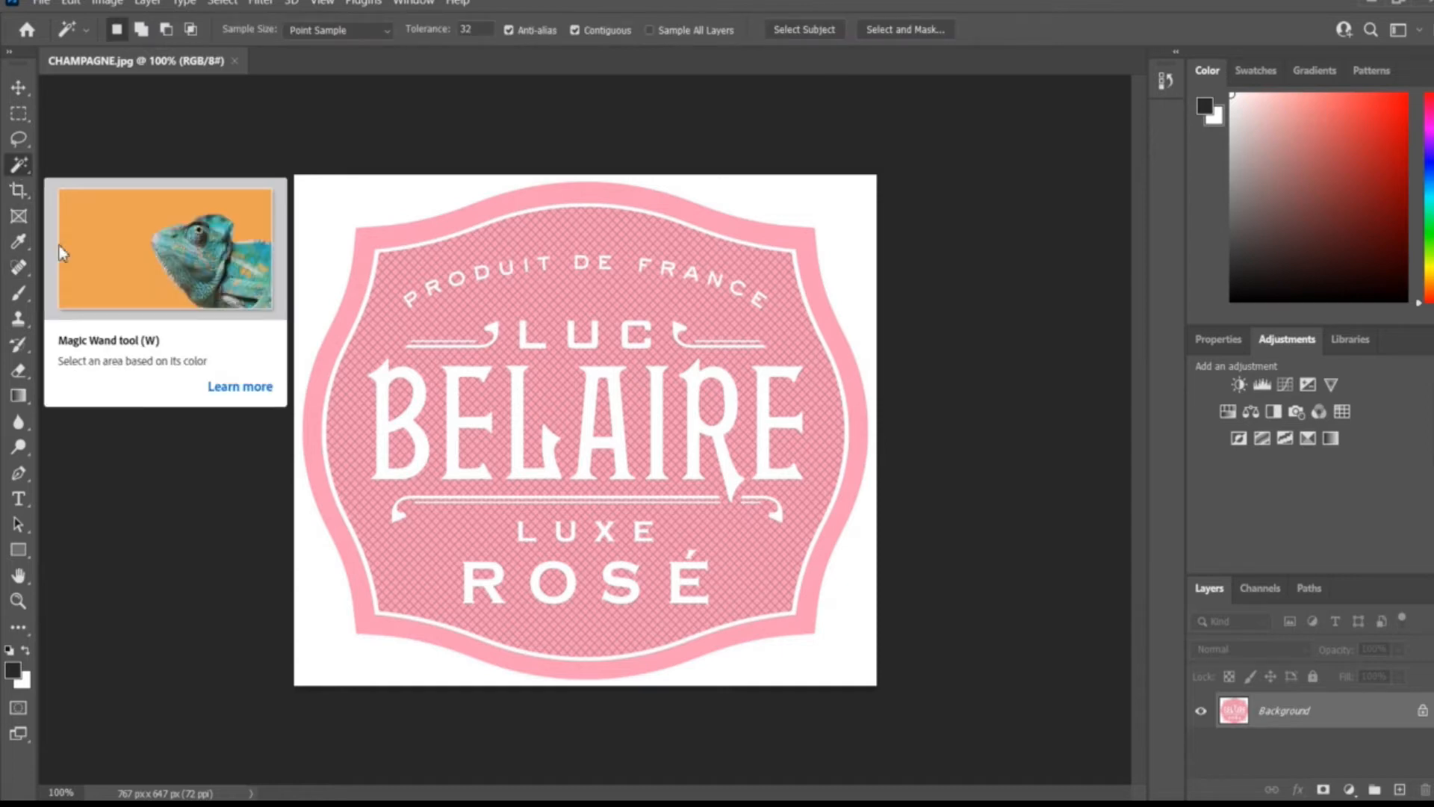
click(382, 445)
click(452, 419)
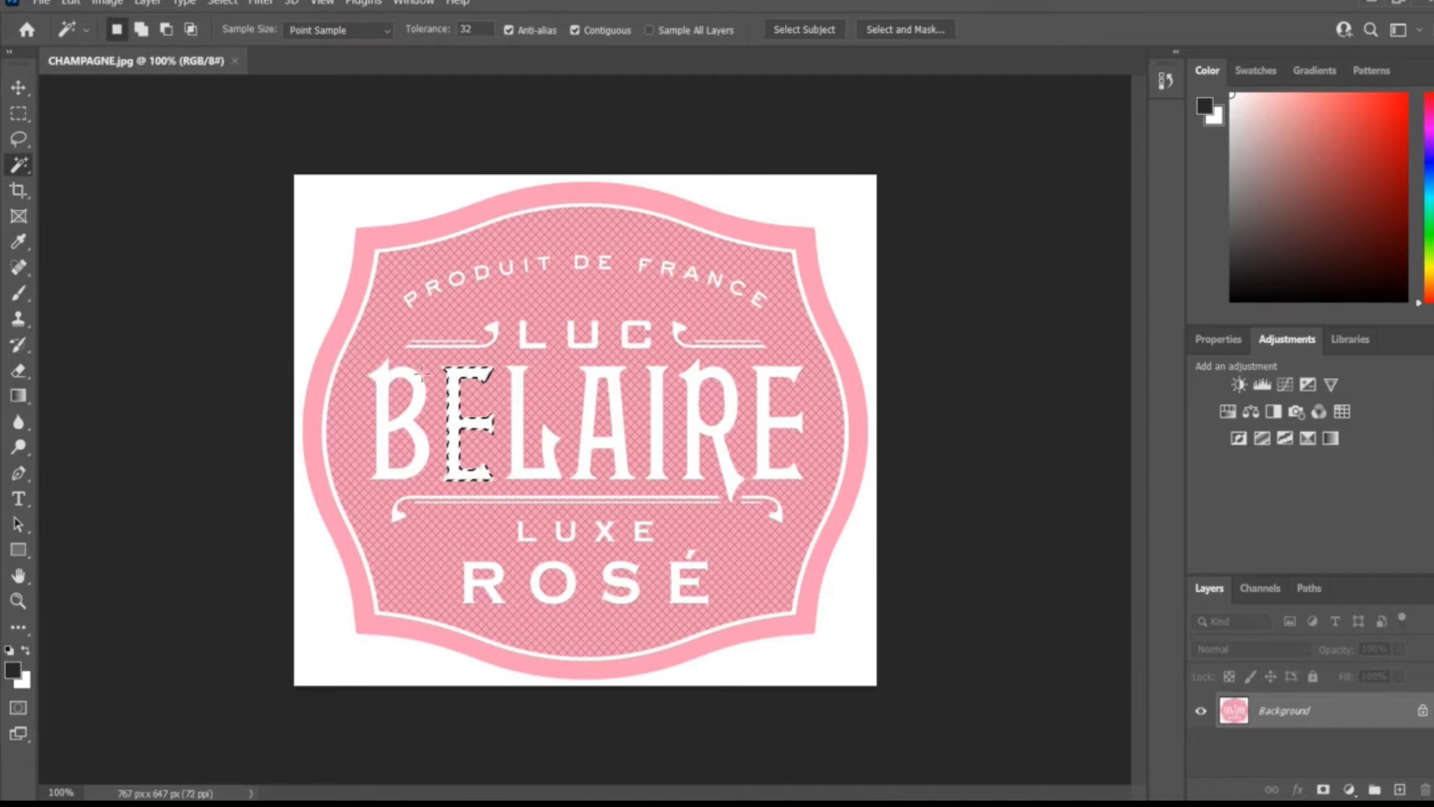
shift+click(383, 398)
shift+click(522, 403)
shift+click(597, 407)
shift+click(659, 396)
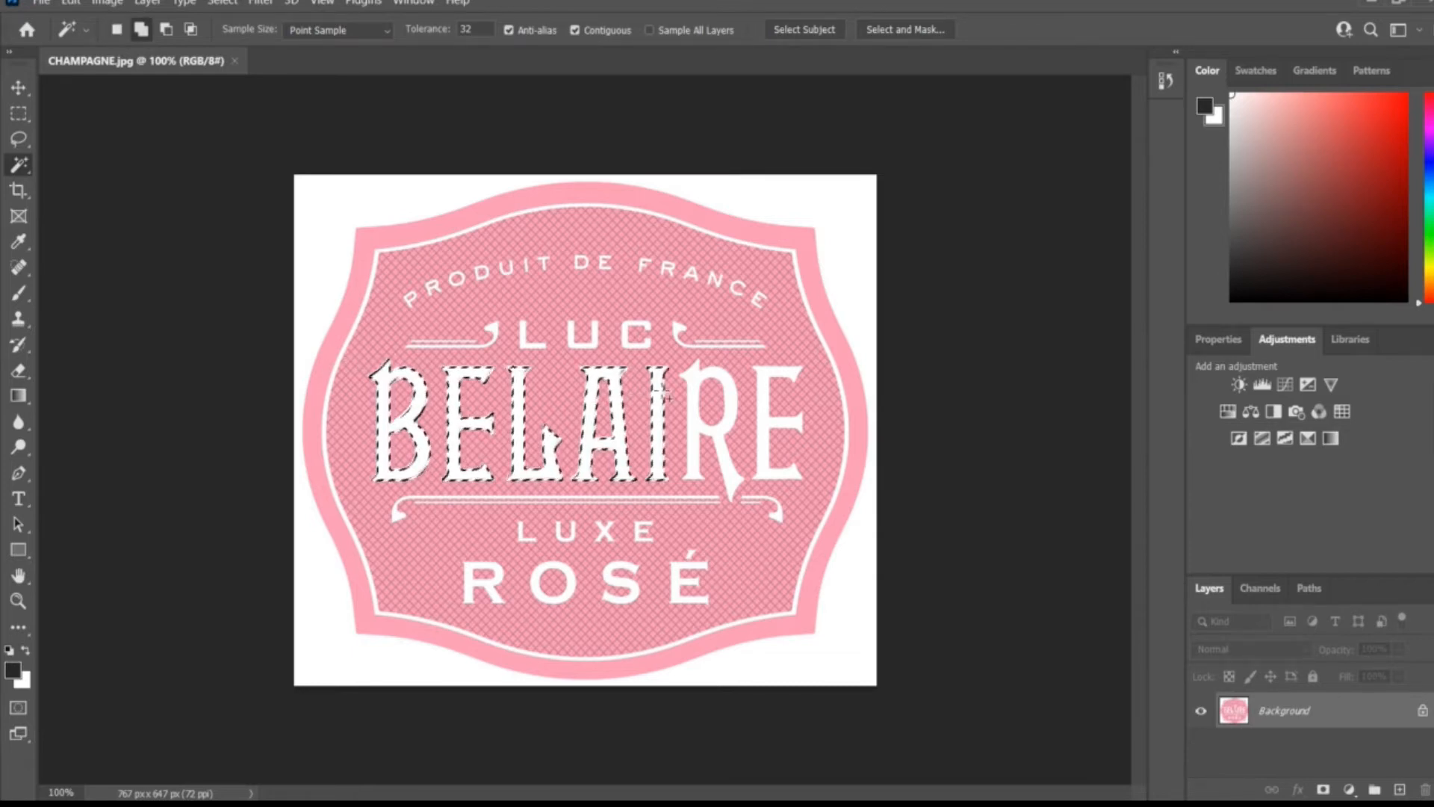
shift+click(702, 394)
shift+click(763, 407)
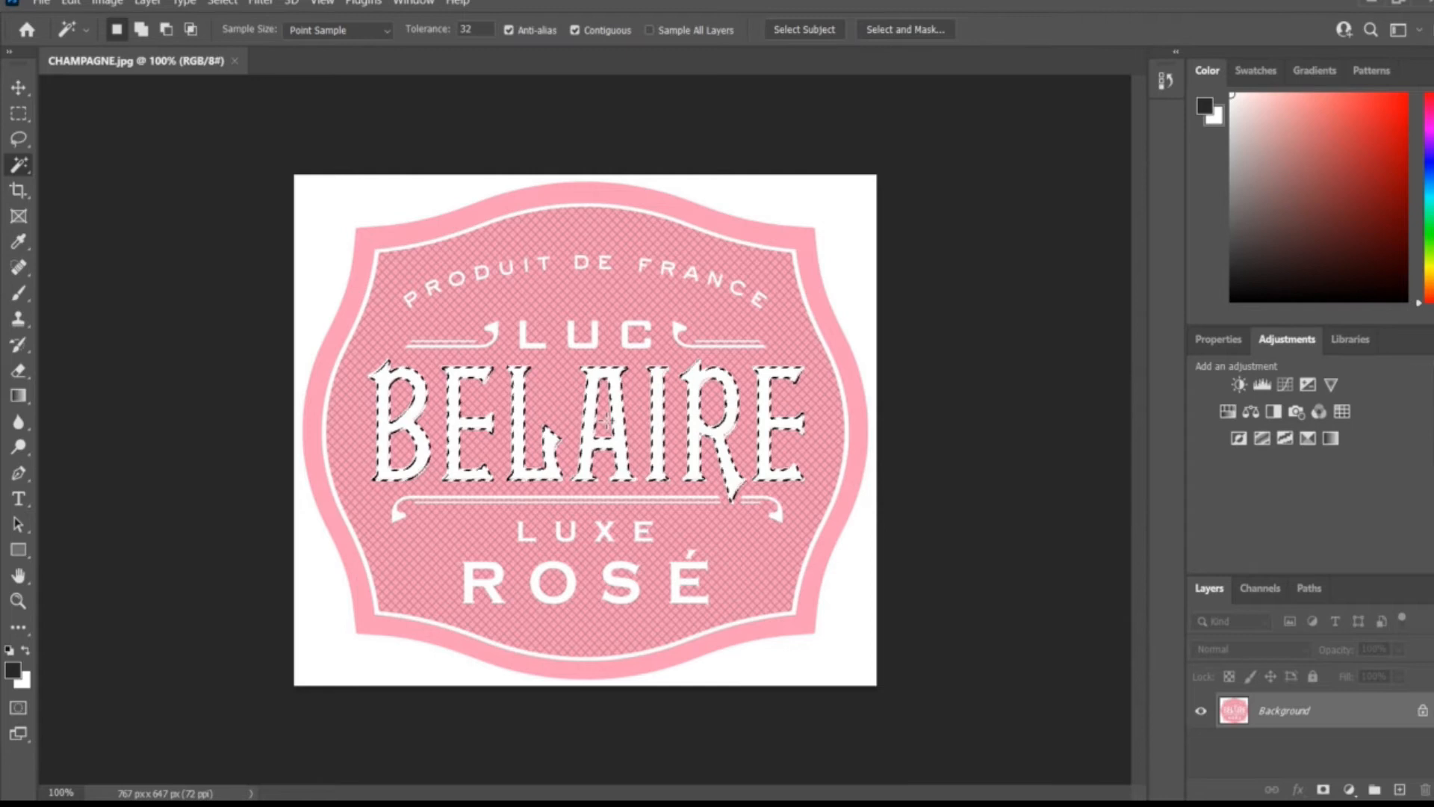
- Add the letters of LUXE, ROSÉ and LUC to the Magic Wand selection
shift+click(526, 532)
shift+click(566, 532)
shift+click(605, 532)
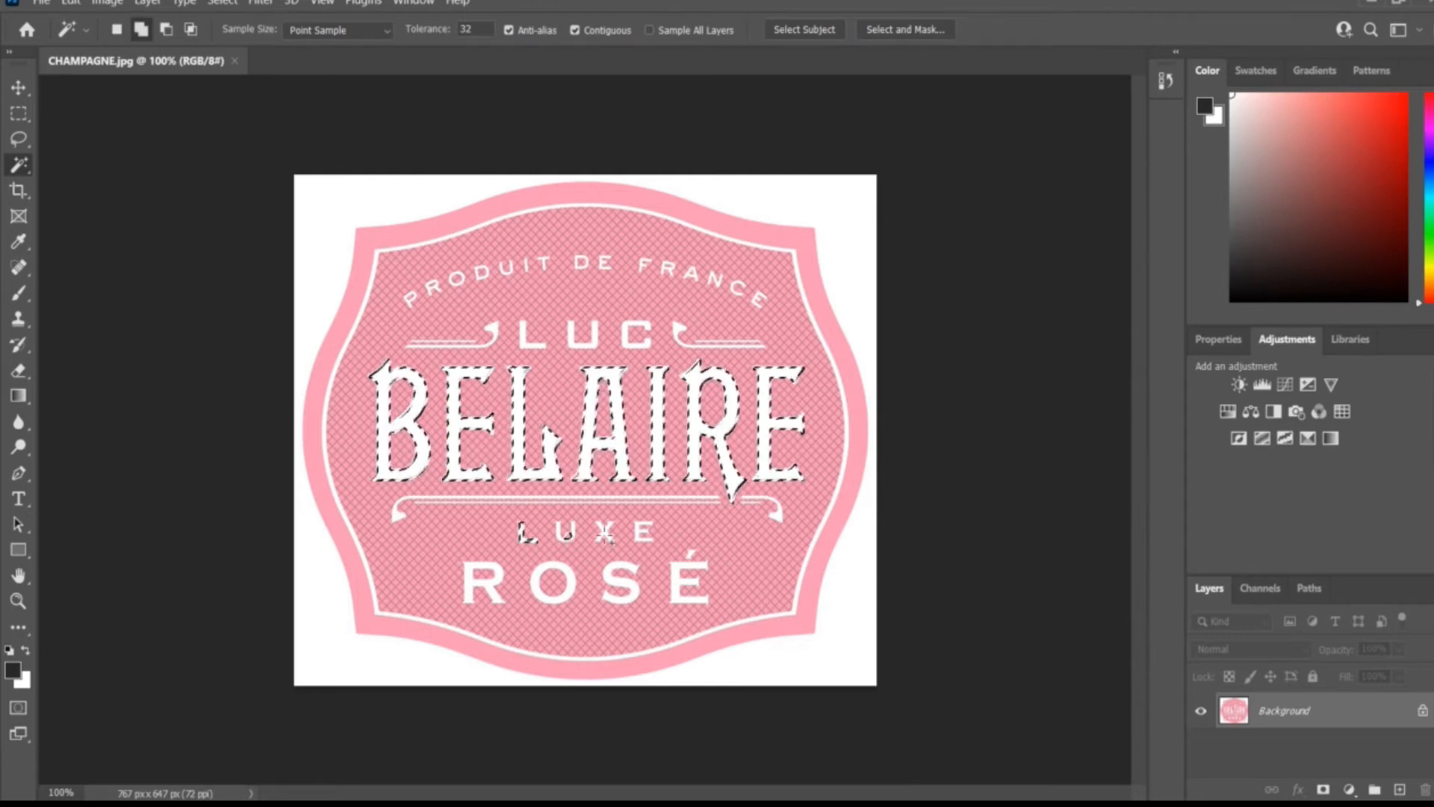
shift+click(644, 531)
shift+click(483, 583)
shift+click(552, 579)
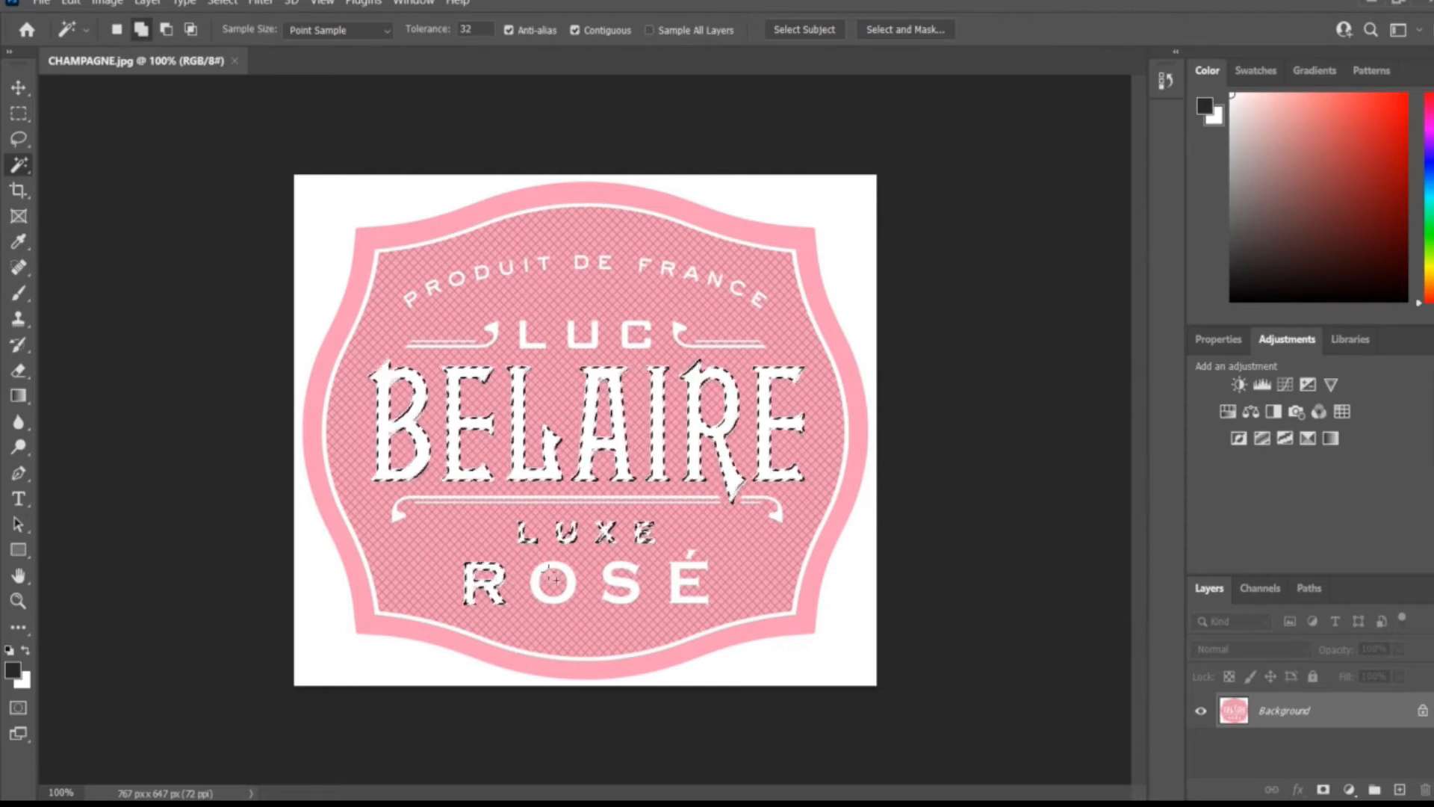
shift+click(622, 584)
shift+click(688, 586)
shift+click(527, 337)
shift+click(594, 340)
shift+click(642, 332)
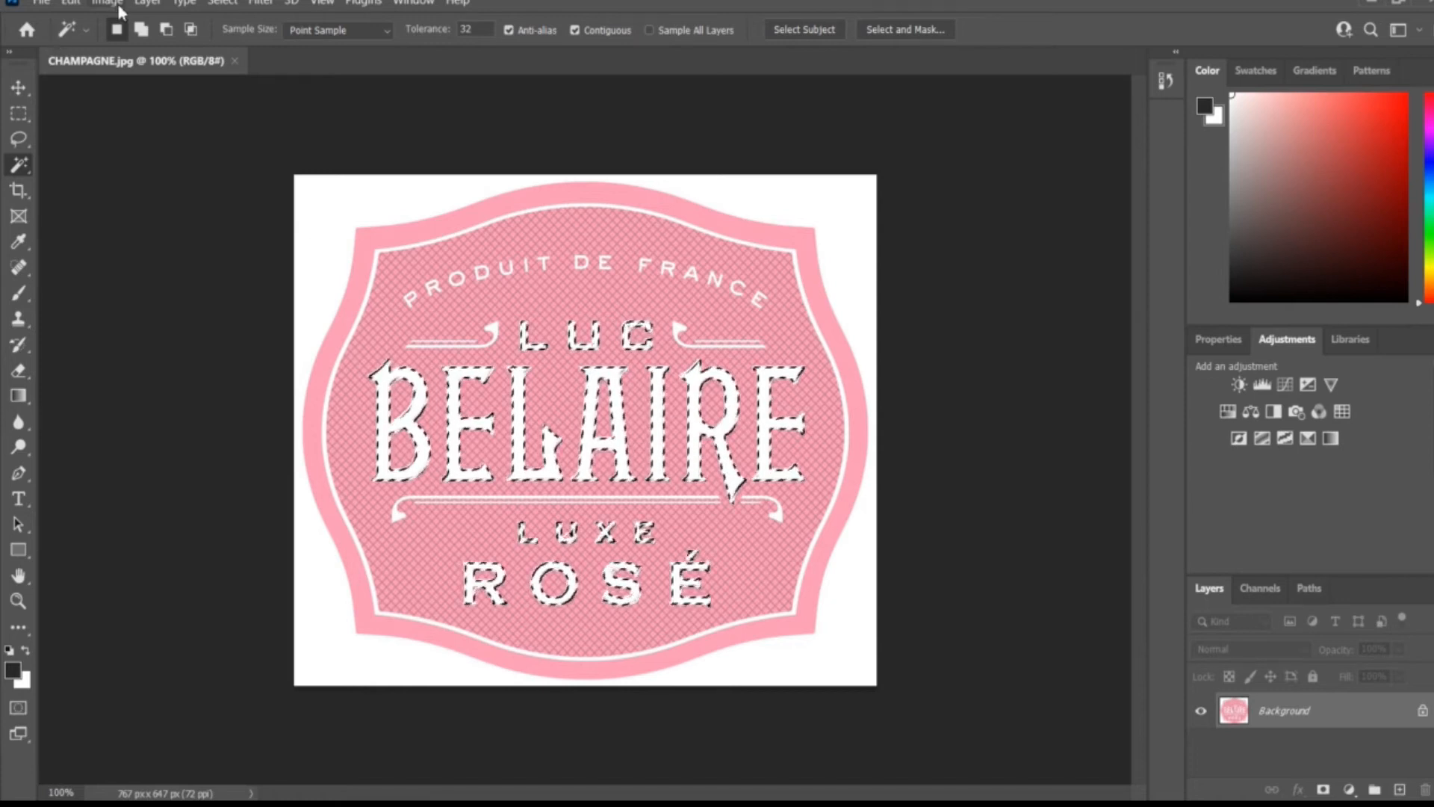
- Expand the lettering selection by 2 pixels
click(238, 3)
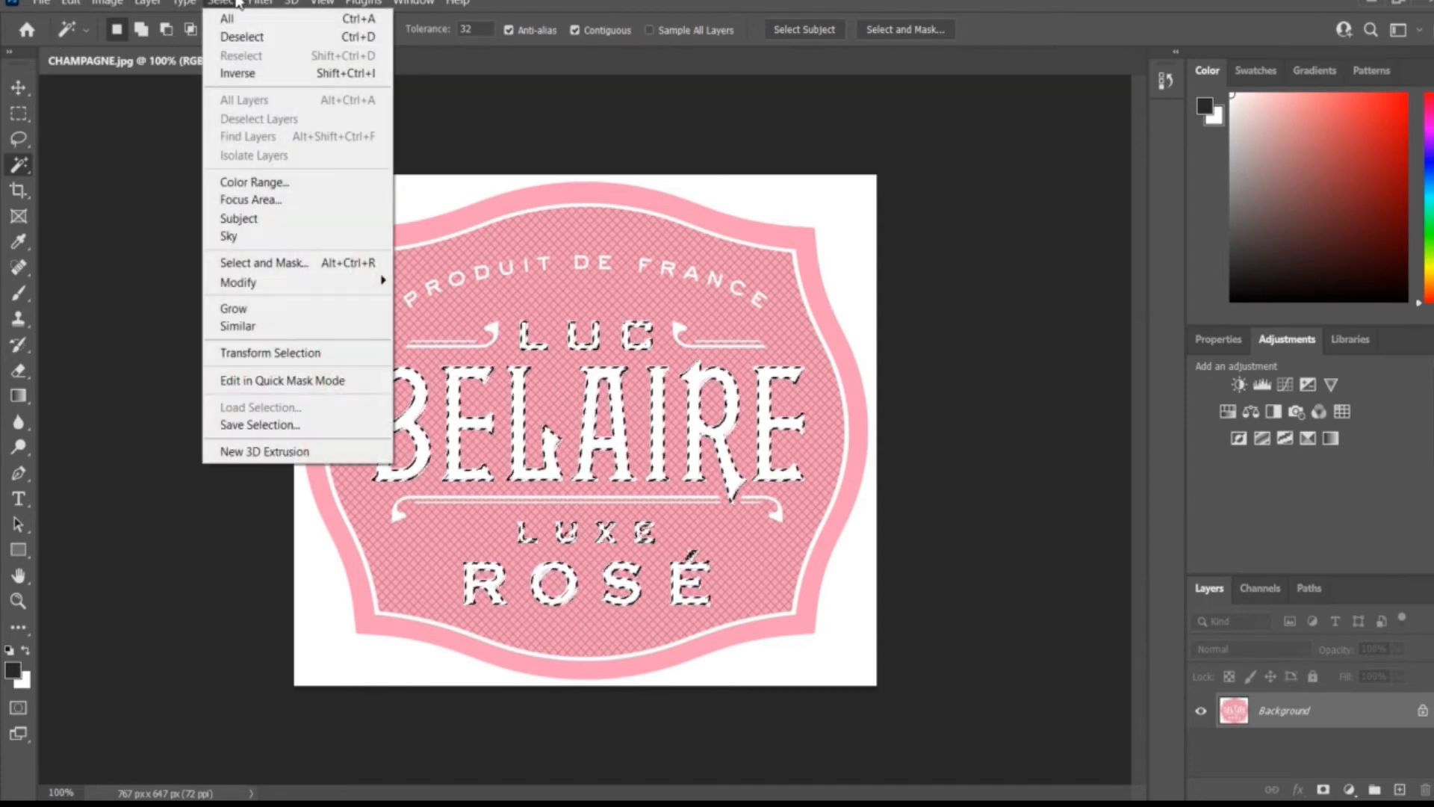
mouse_move(276, 289)
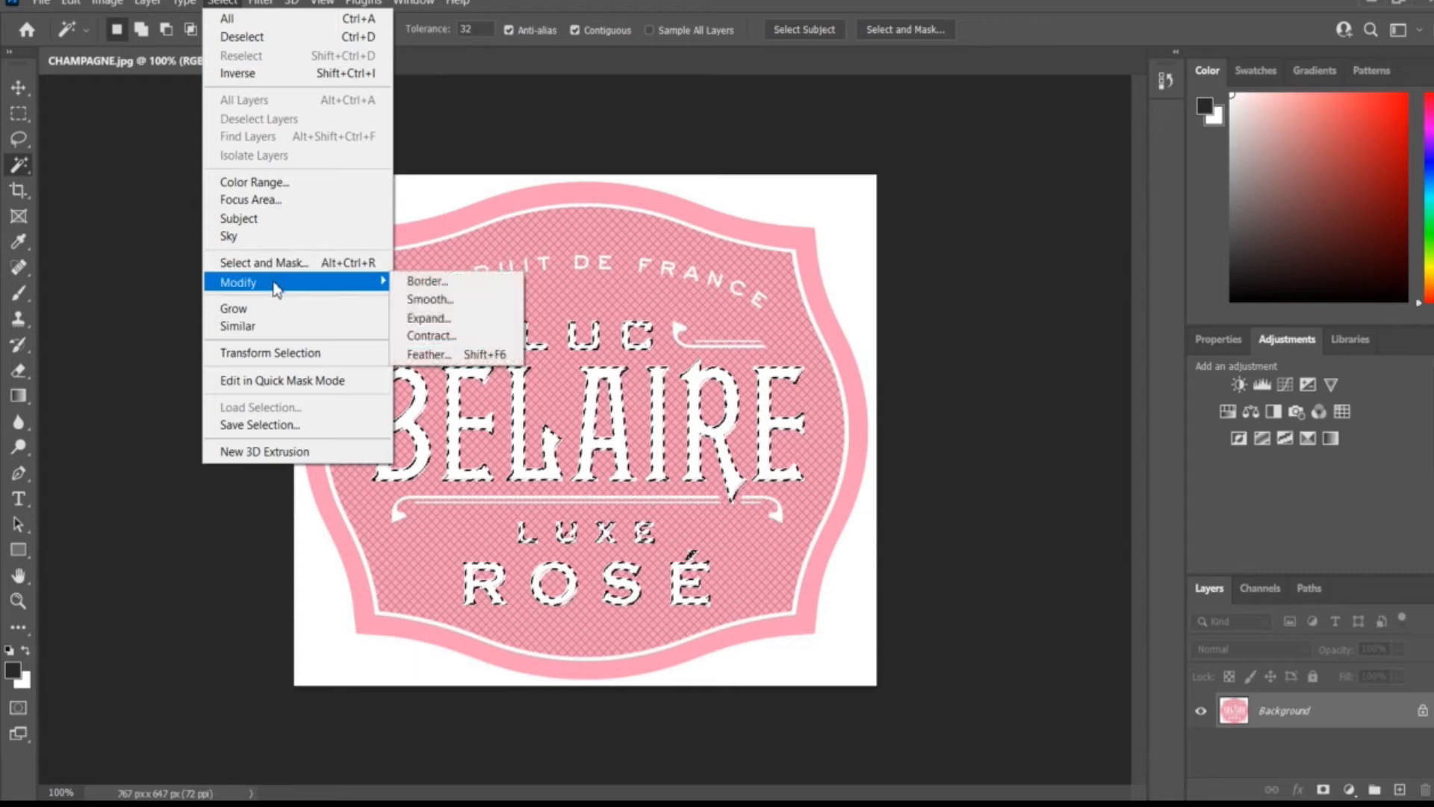
click(460, 317)
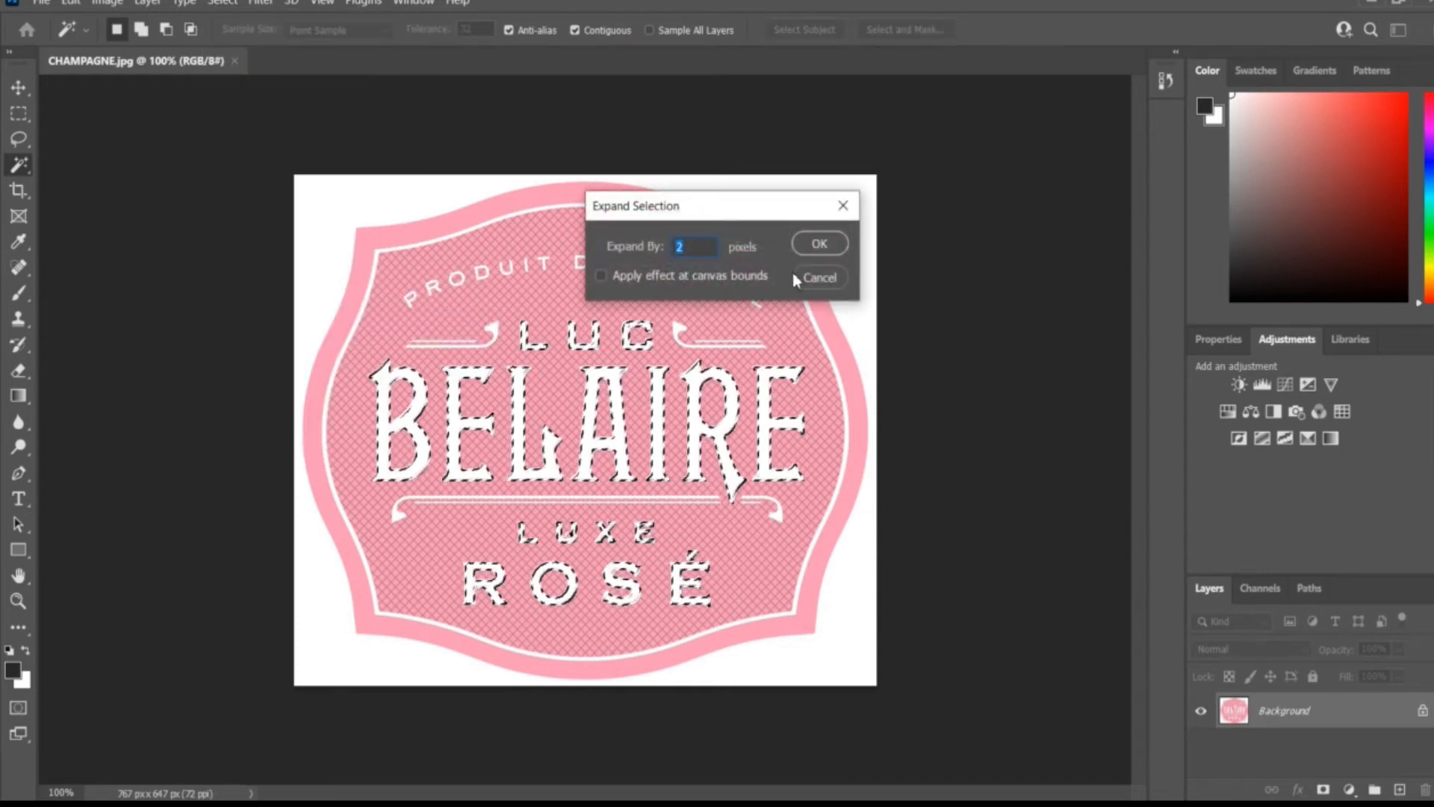
click(810, 241)
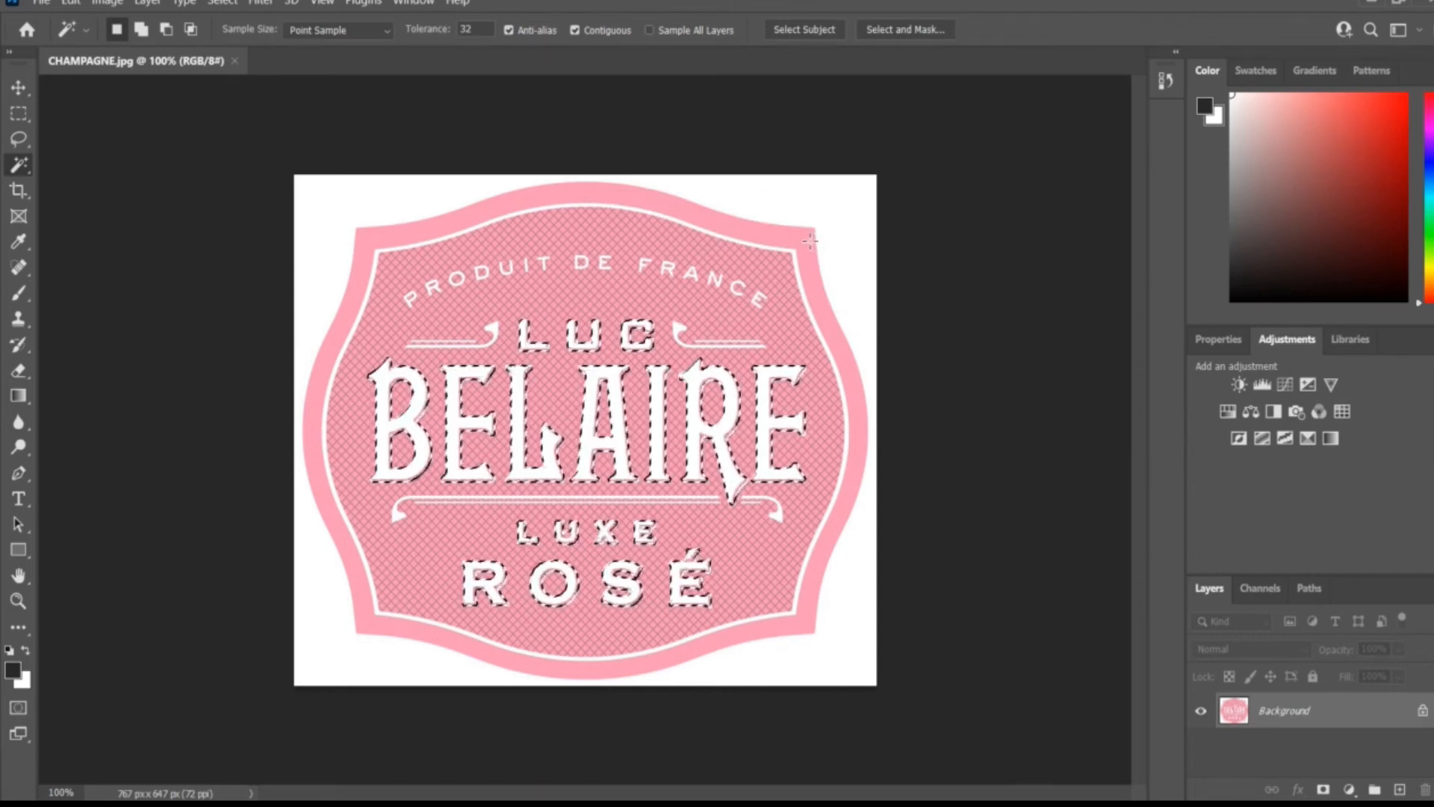
- Remove the selected lettering with a Content-Aware fill and deselect
click(71, 3)
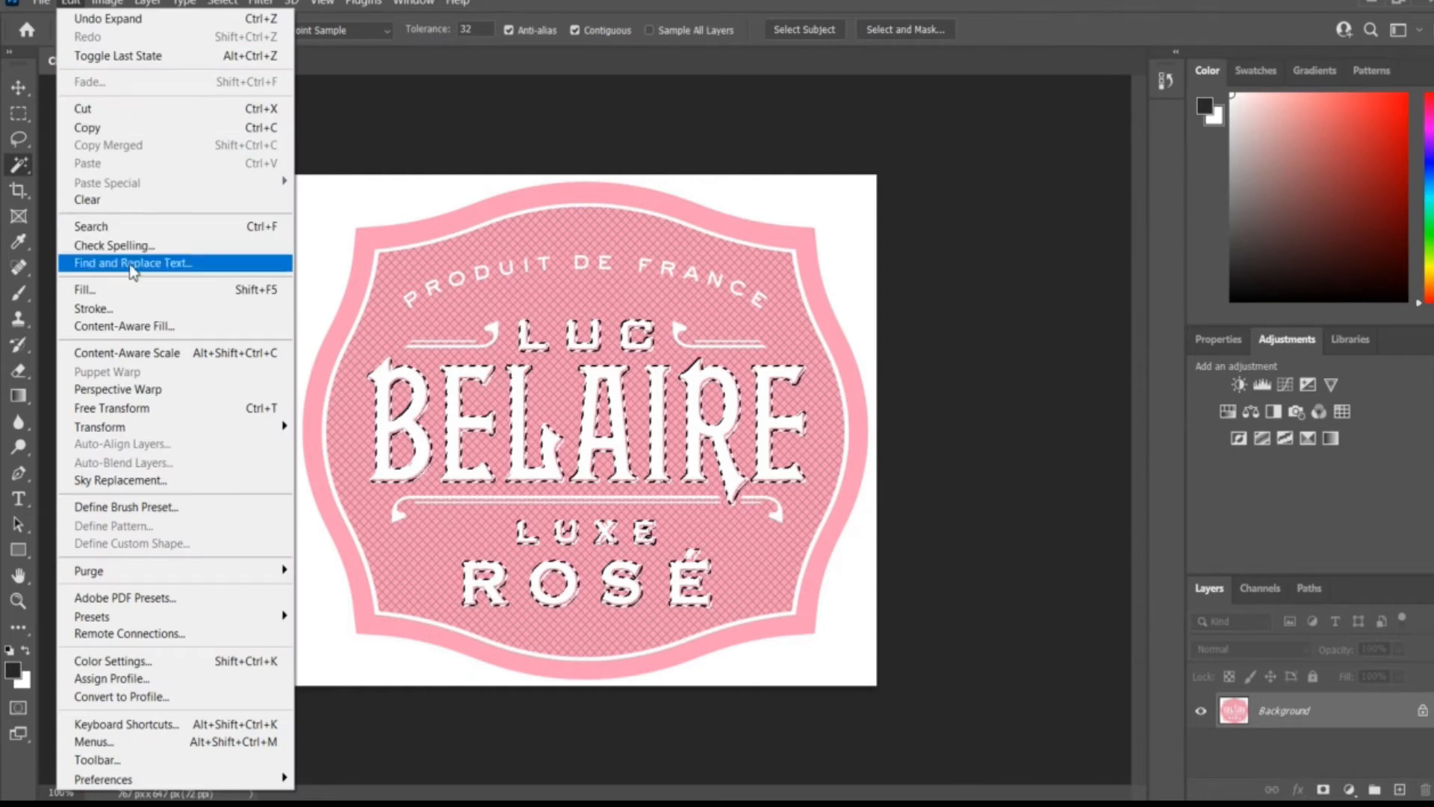
click(132, 289)
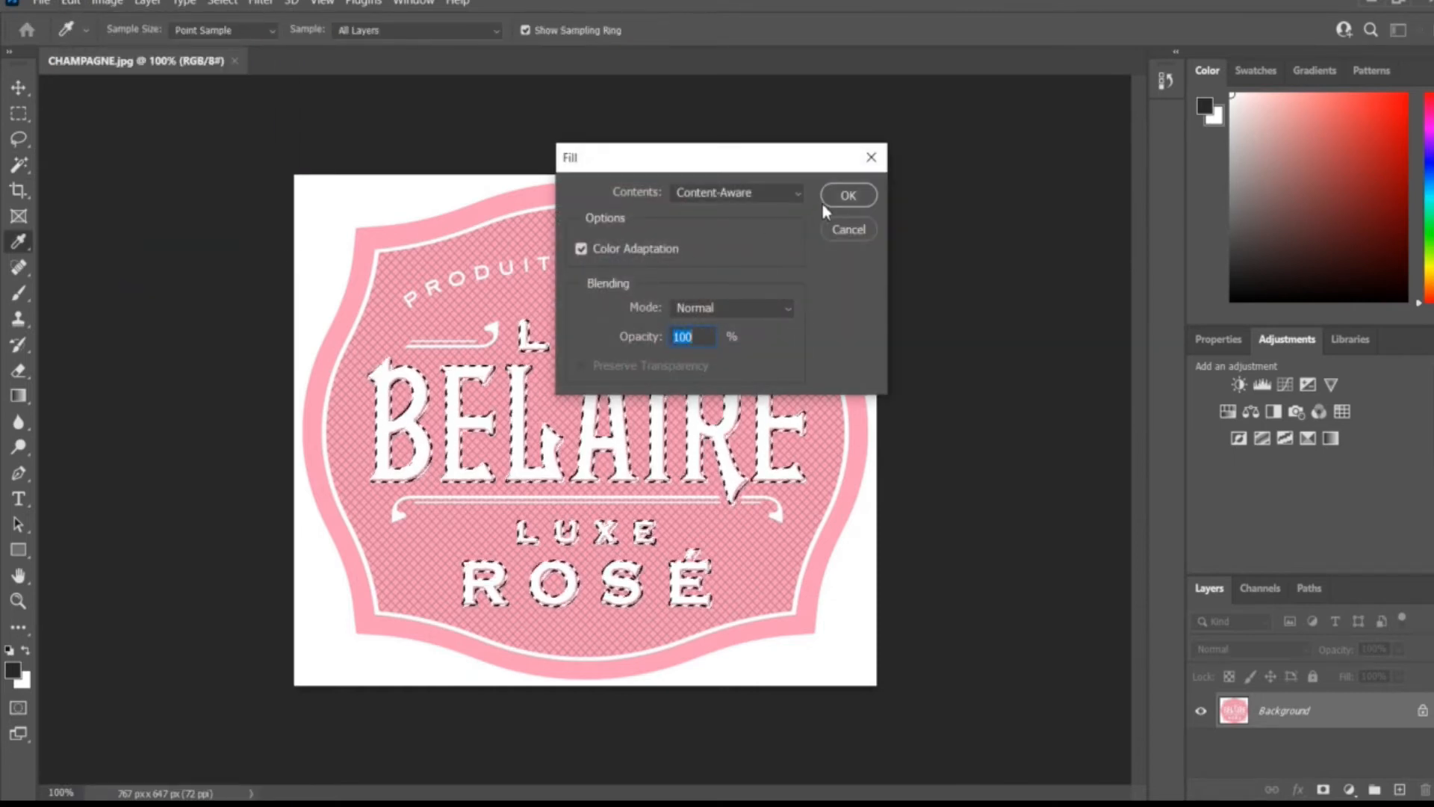
click(796, 196)
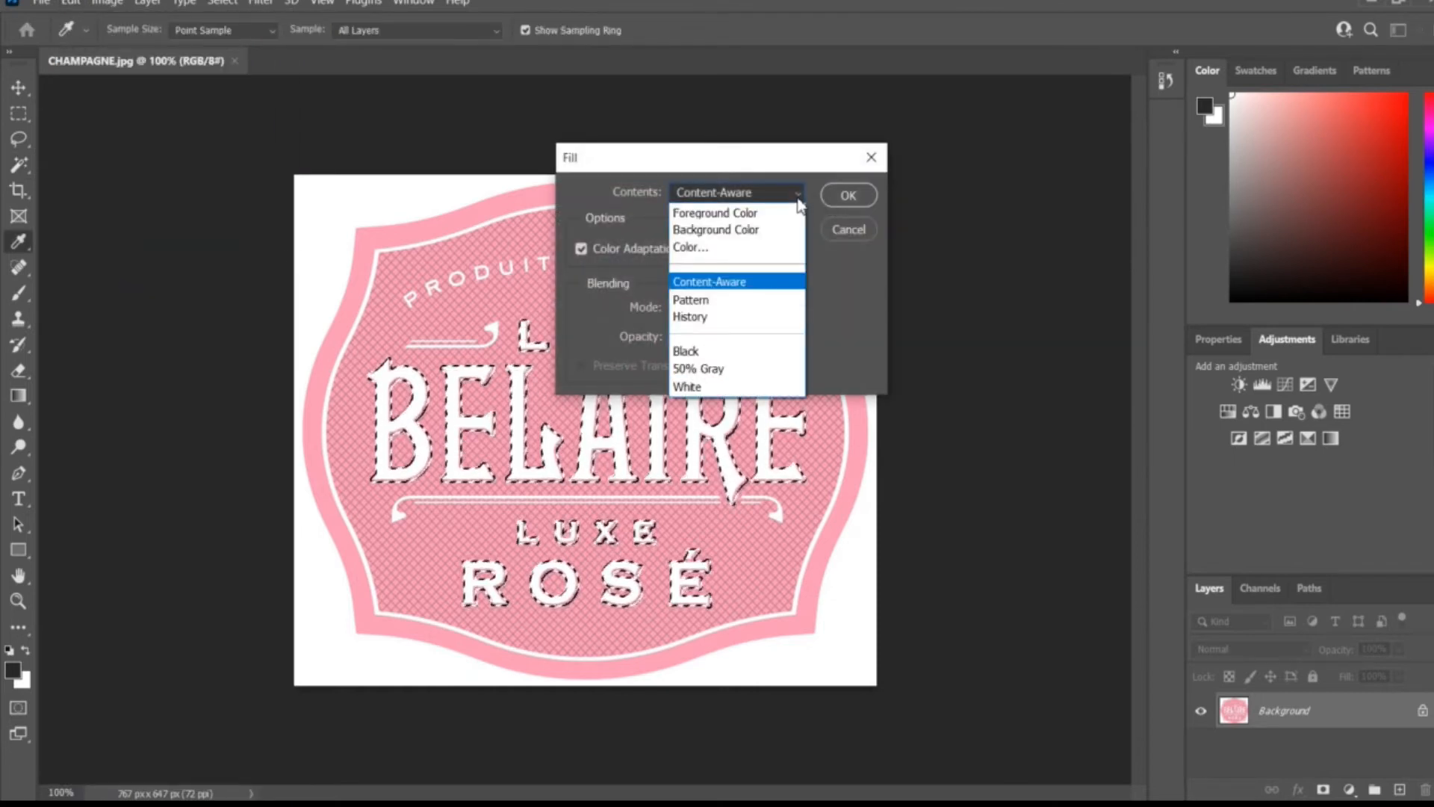
click(767, 282)
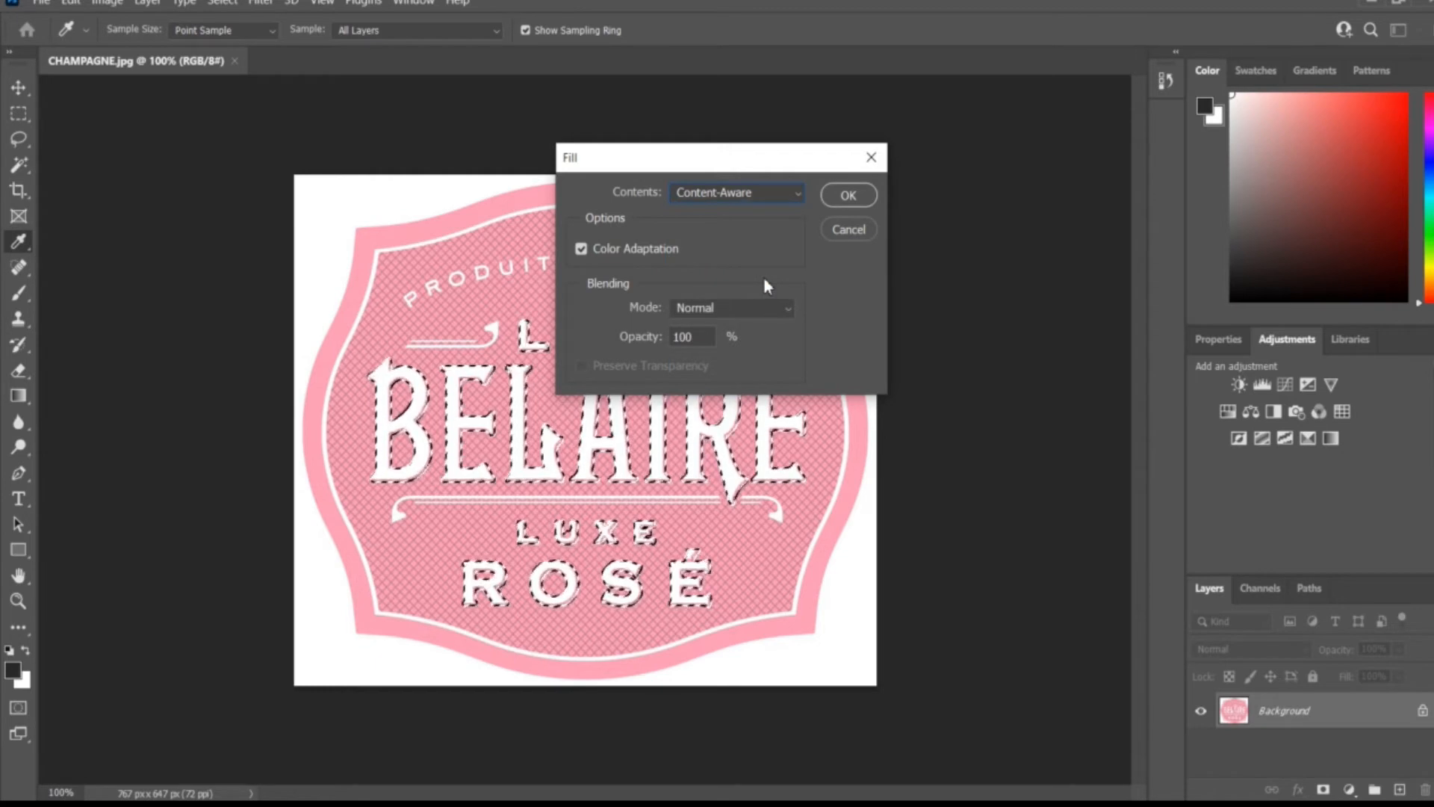
click(829, 195)
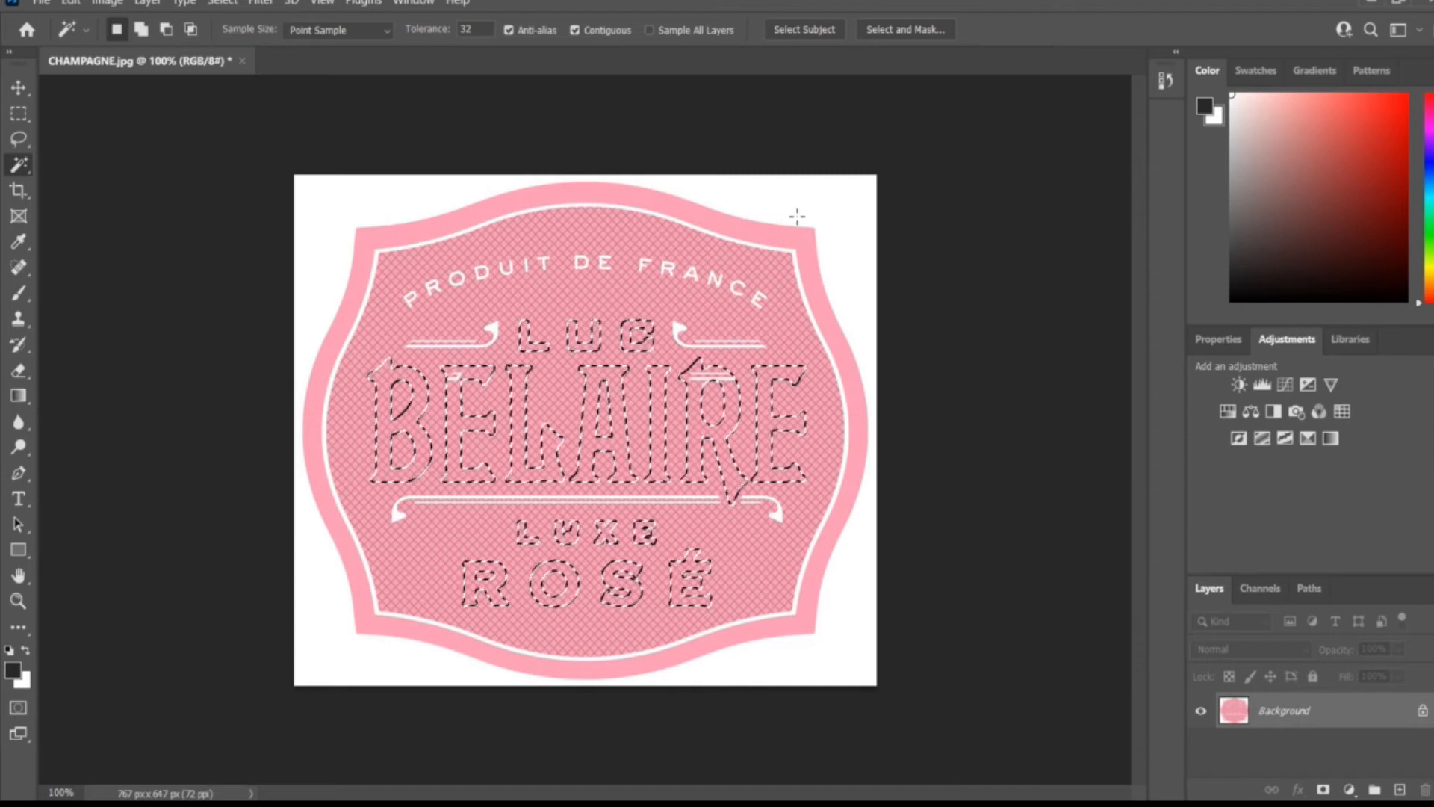
key(ctrl+d)
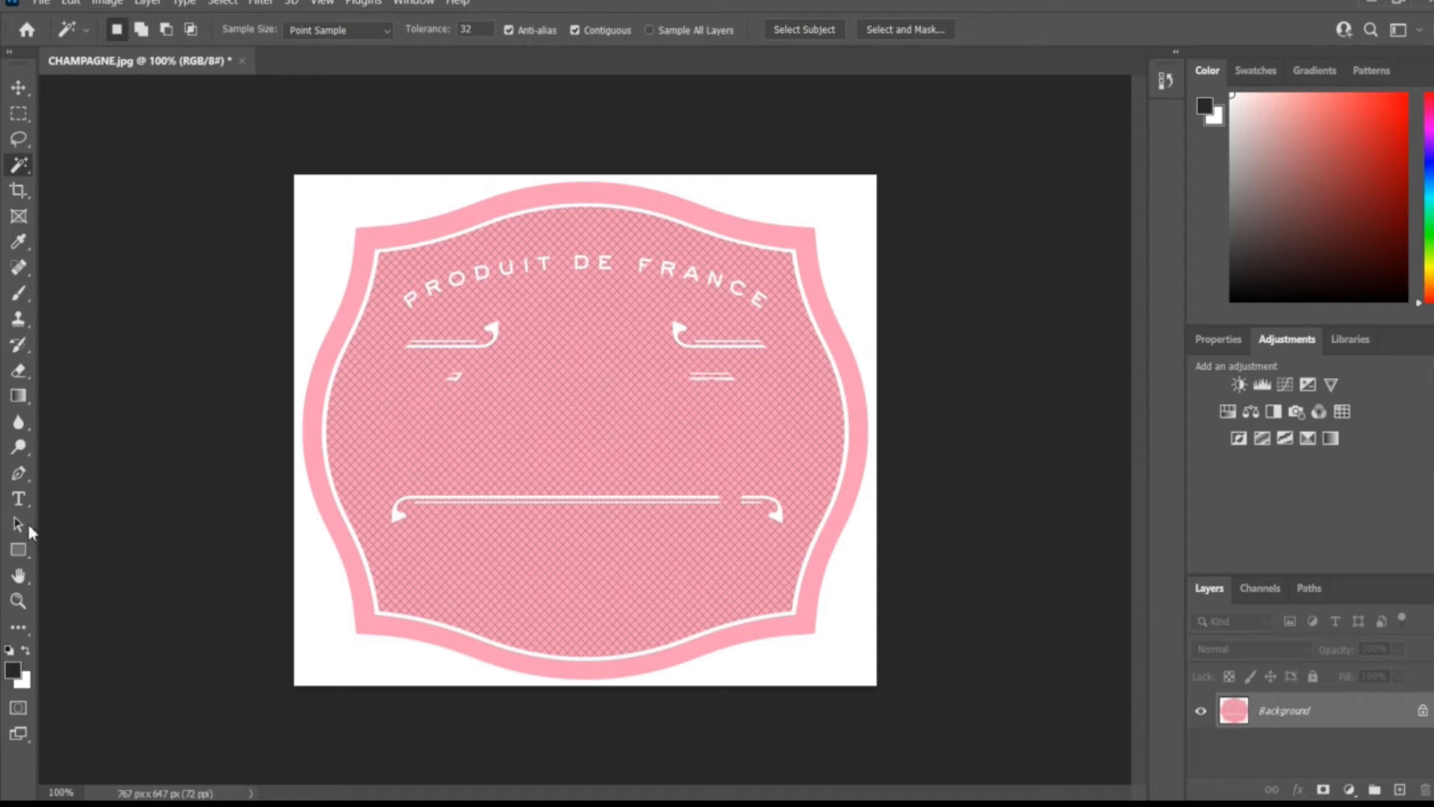
- Paint out the two leftover white fragments below the upper flourishes with the Spot Healing Brush
click(18, 266)
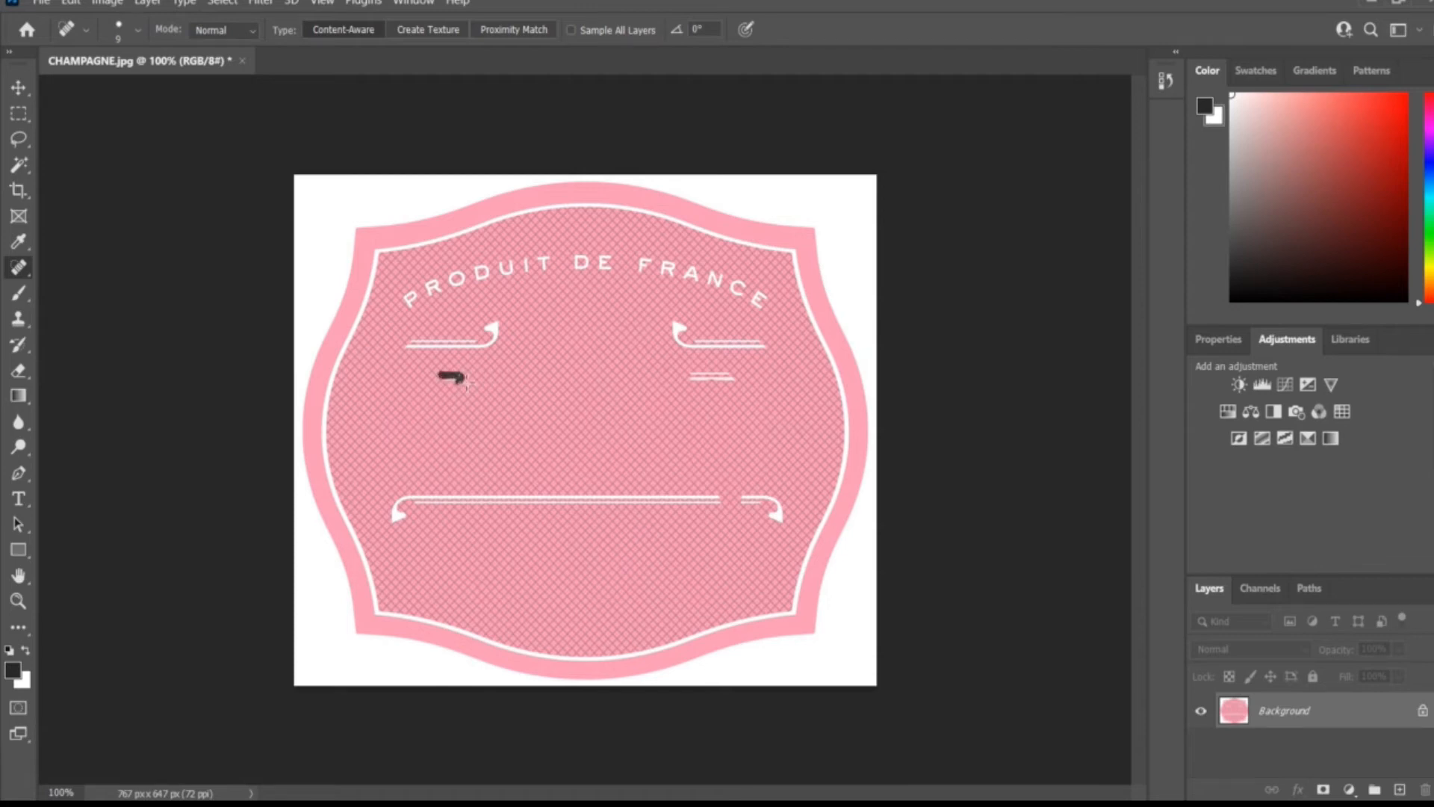
drag(459, 381, 464, 381)
drag(676, 371, 746, 378)
- Set the healing brush size to 25 px and repair the gap in the long lower flourish line
click(137, 29)
drag(39, 88, 55, 90)
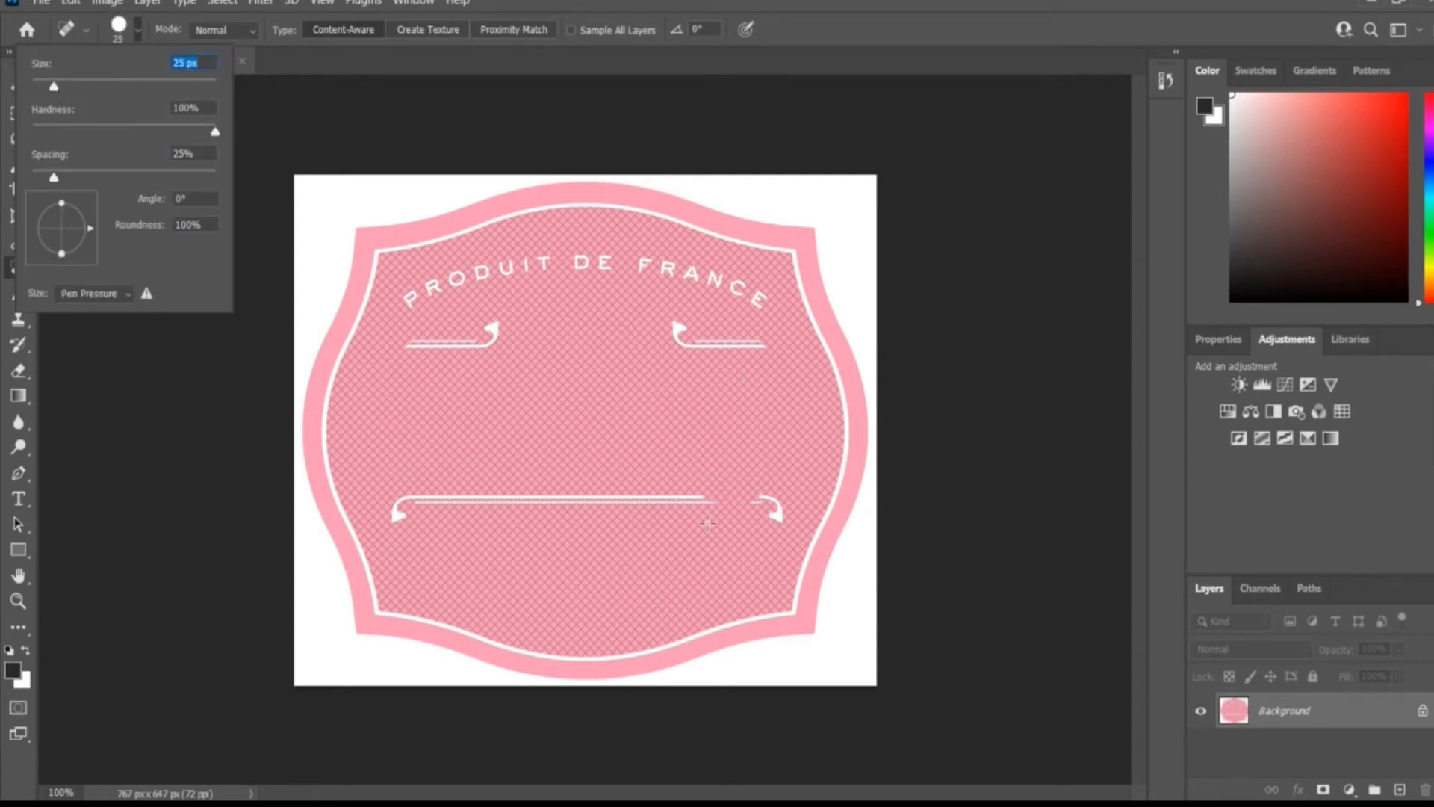
click(701, 524)
click(716, 500)
click(727, 496)
drag(727, 497, 754, 499)
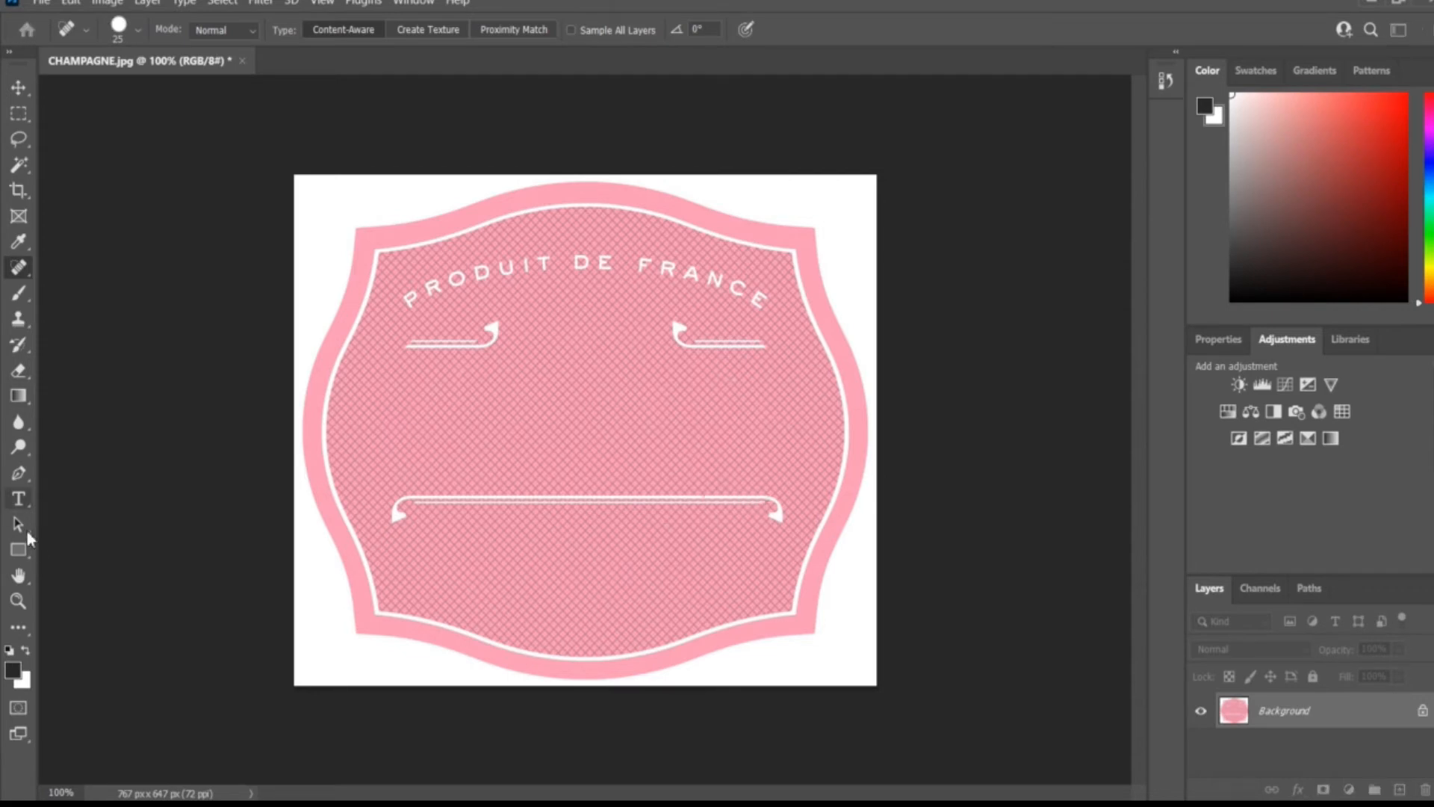
- Add an Algerian 72 pt headline in the middle of the label reading TOTALLY followed by the person's first name
click(22, 504)
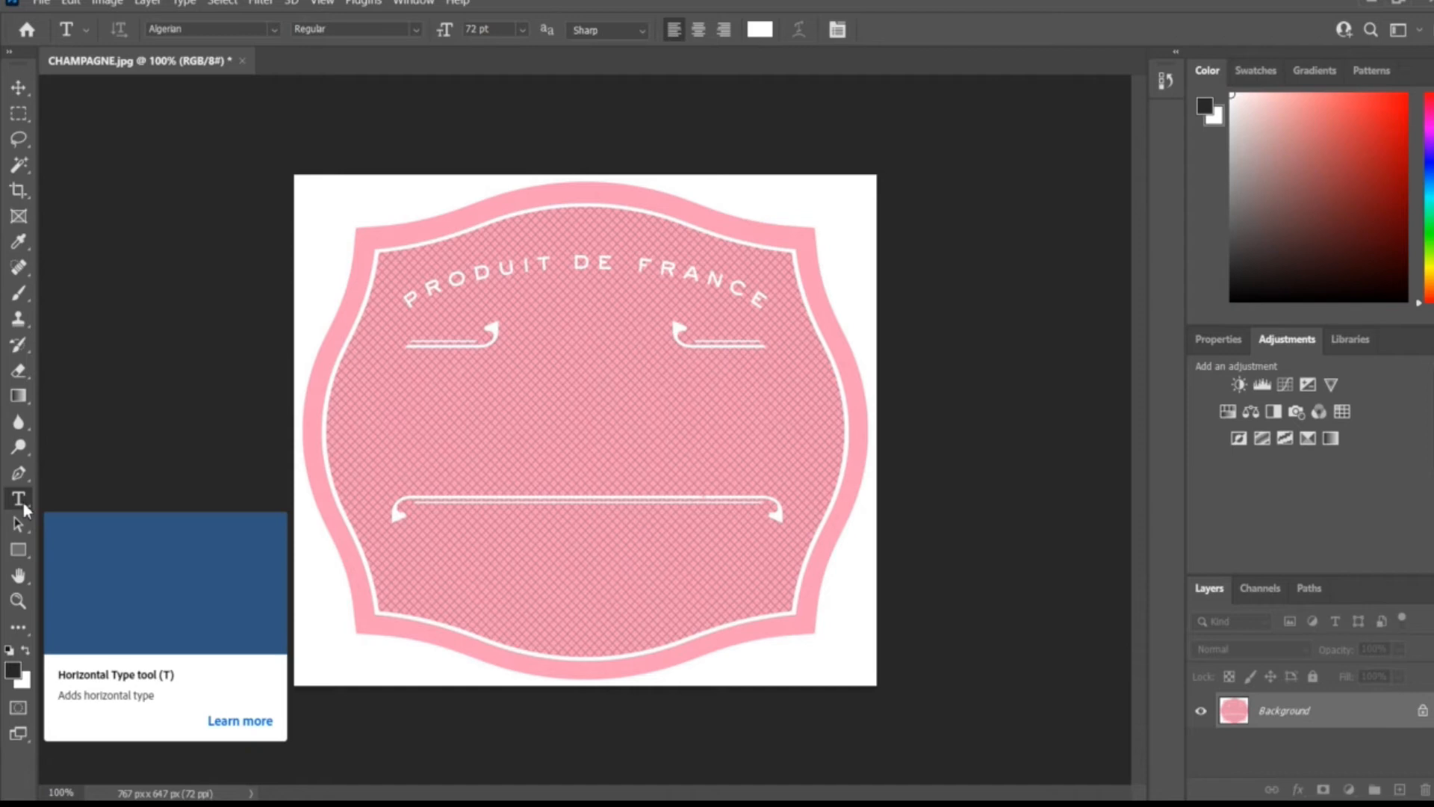
click(511, 412)
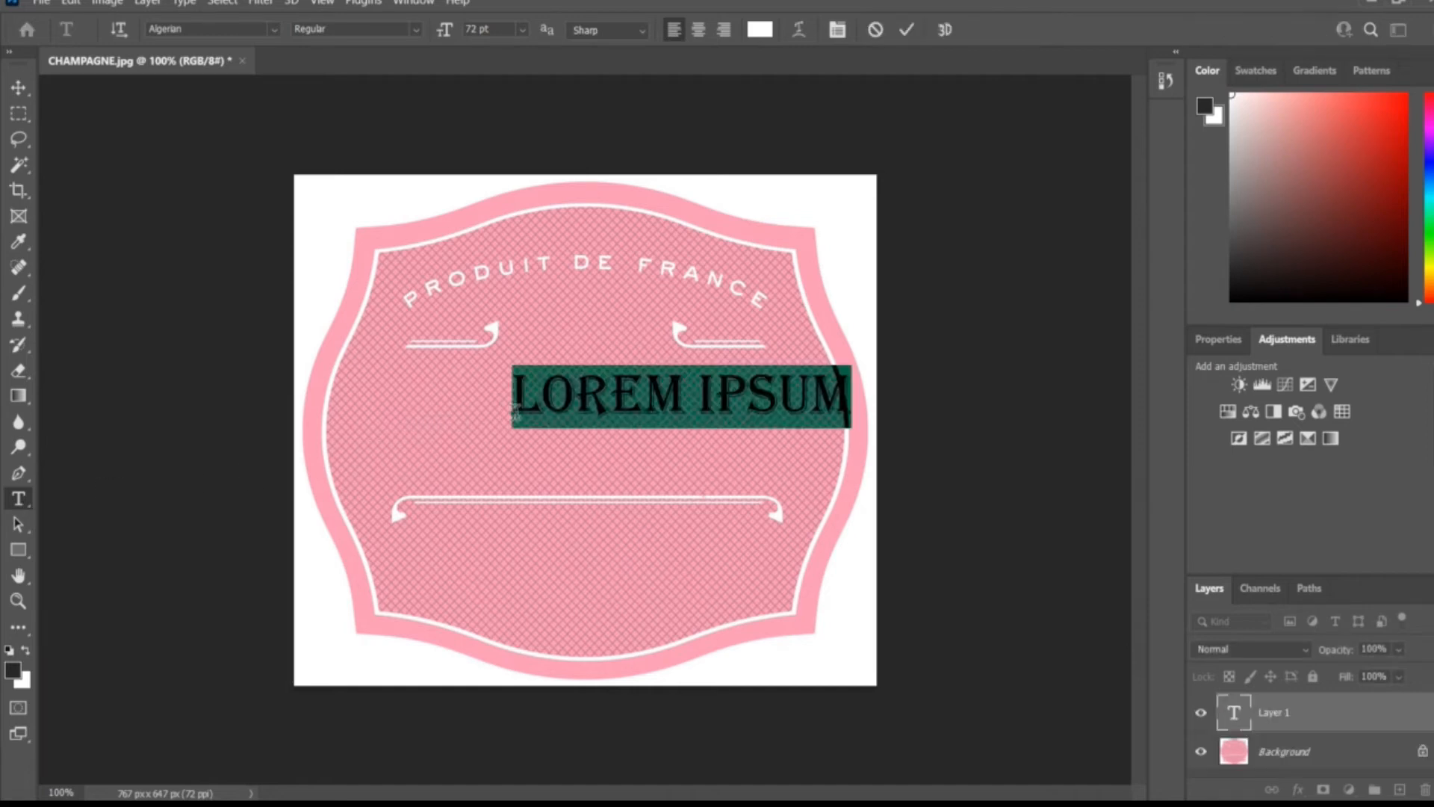
drag(517, 442, 419, 466)
text(TOTALL)
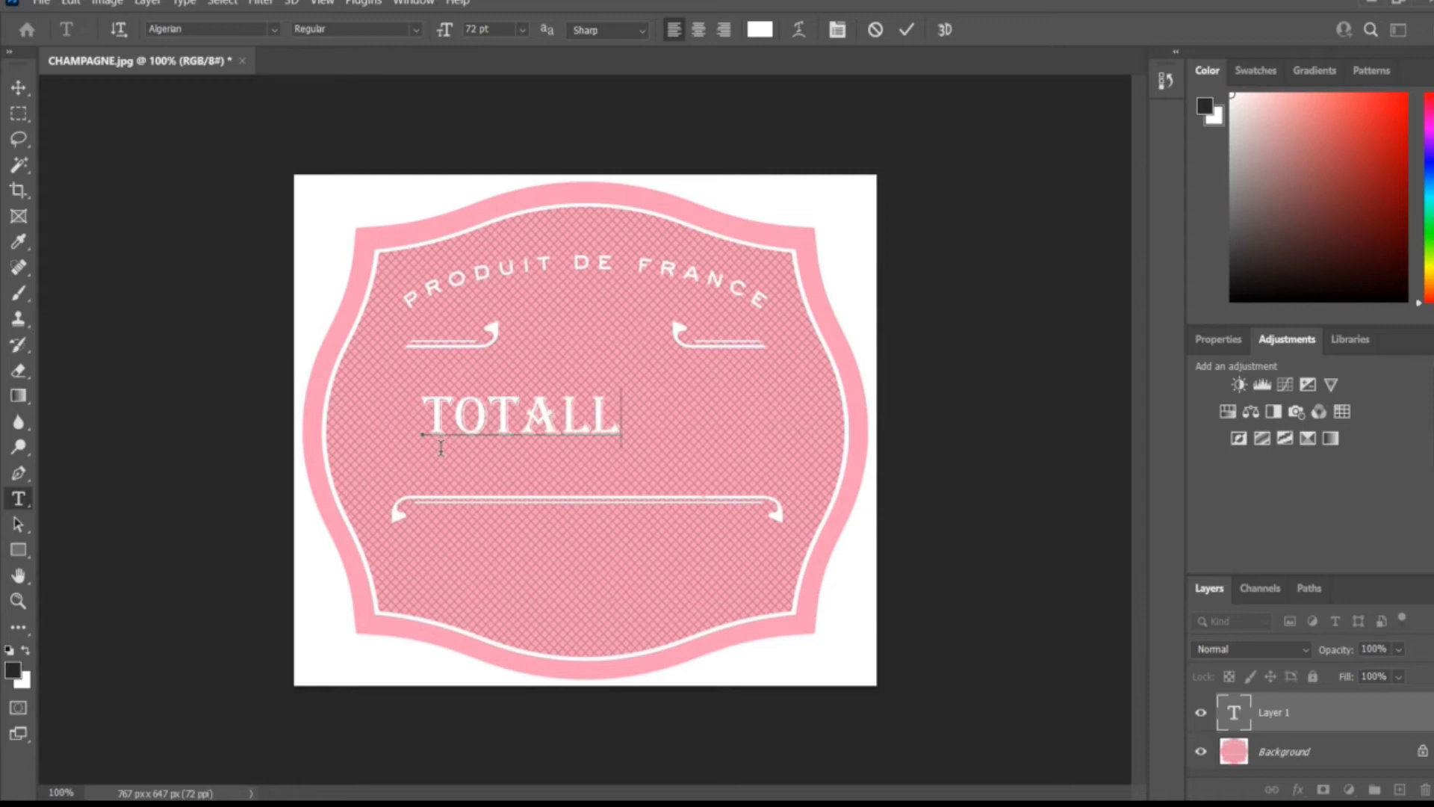
text(Y TARA)
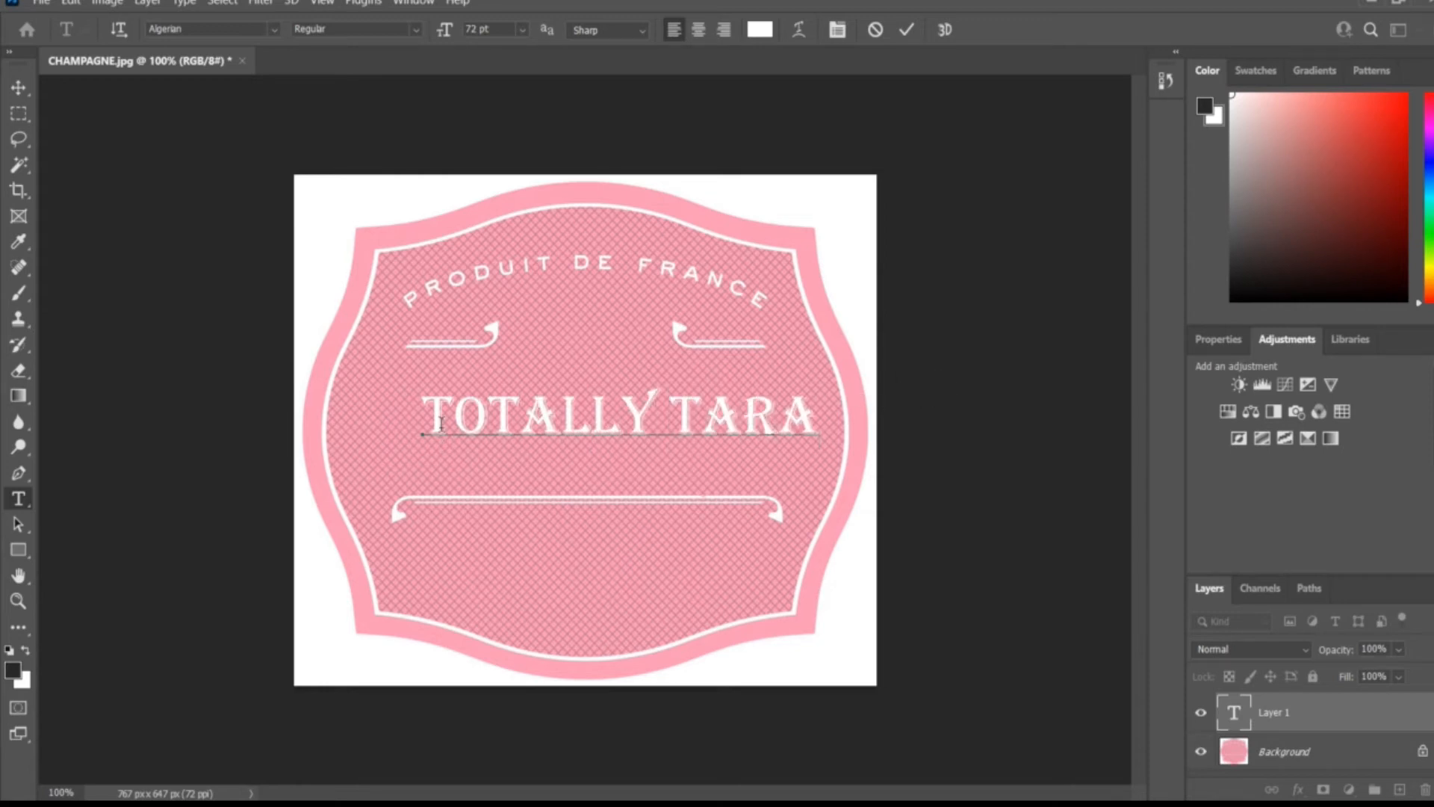
- Reposition the headline so it is centred between the upper and lower flourishes, and commit the text
double_click(455, 431)
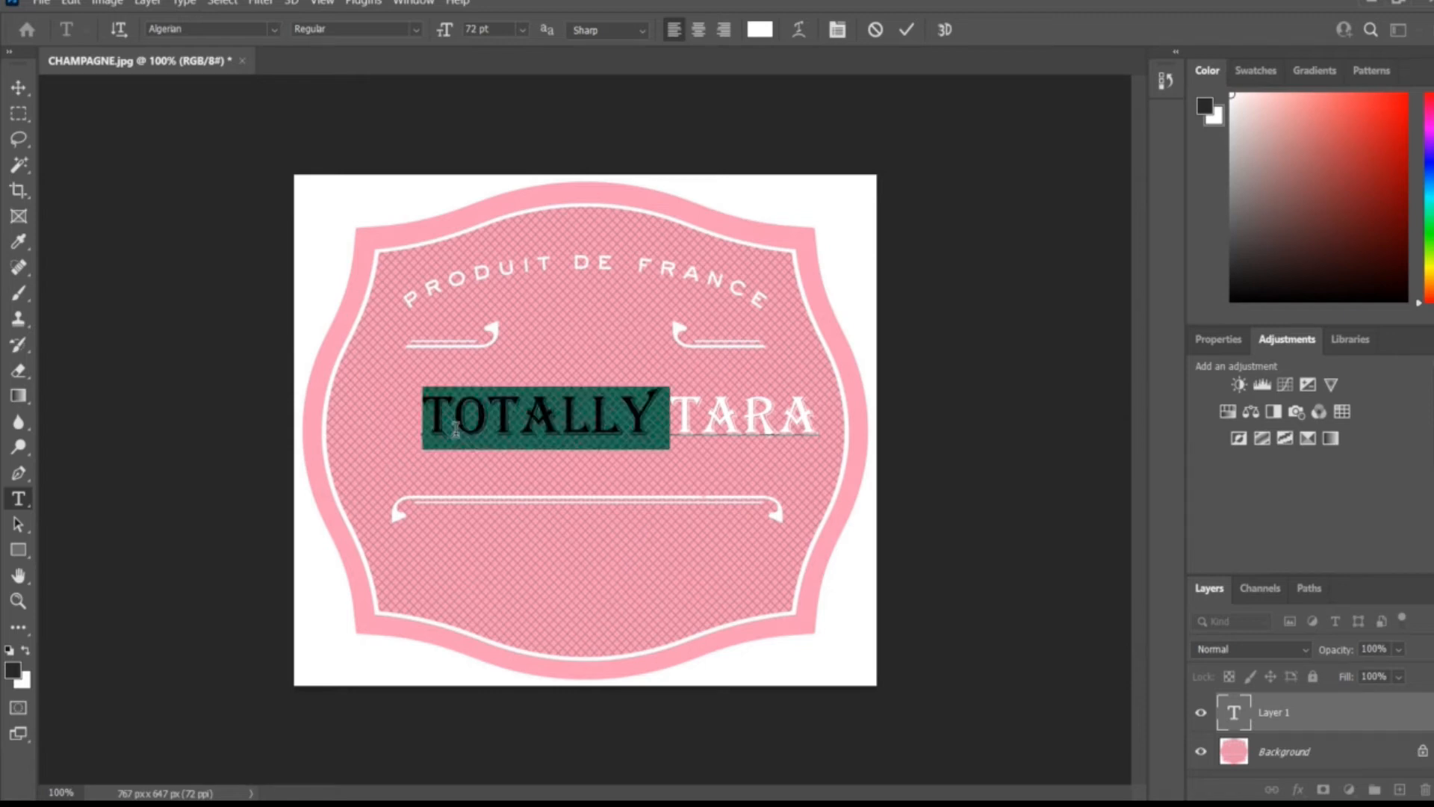
key(ctrl+a)
drag(427, 457, 401, 474)
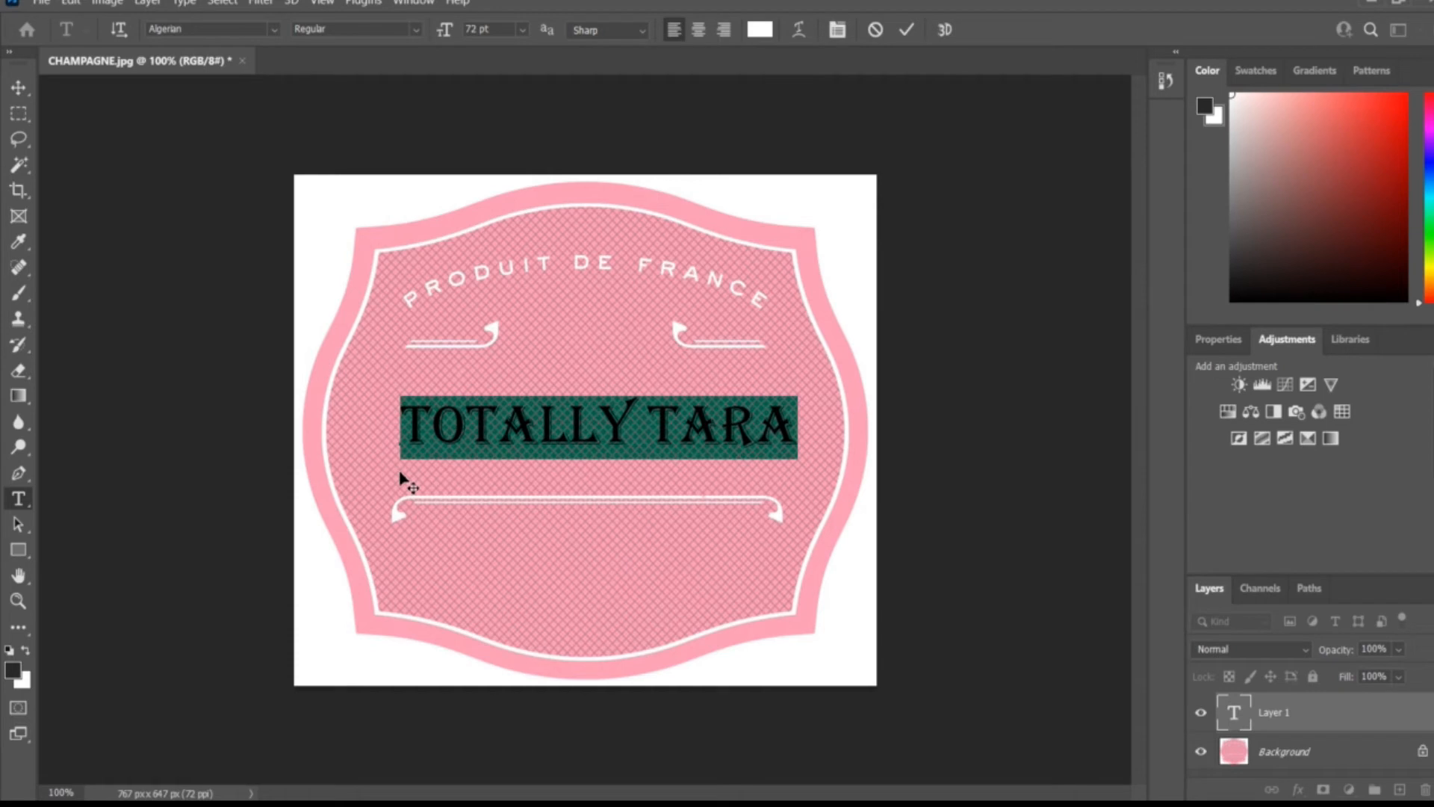
click(1025, 390)
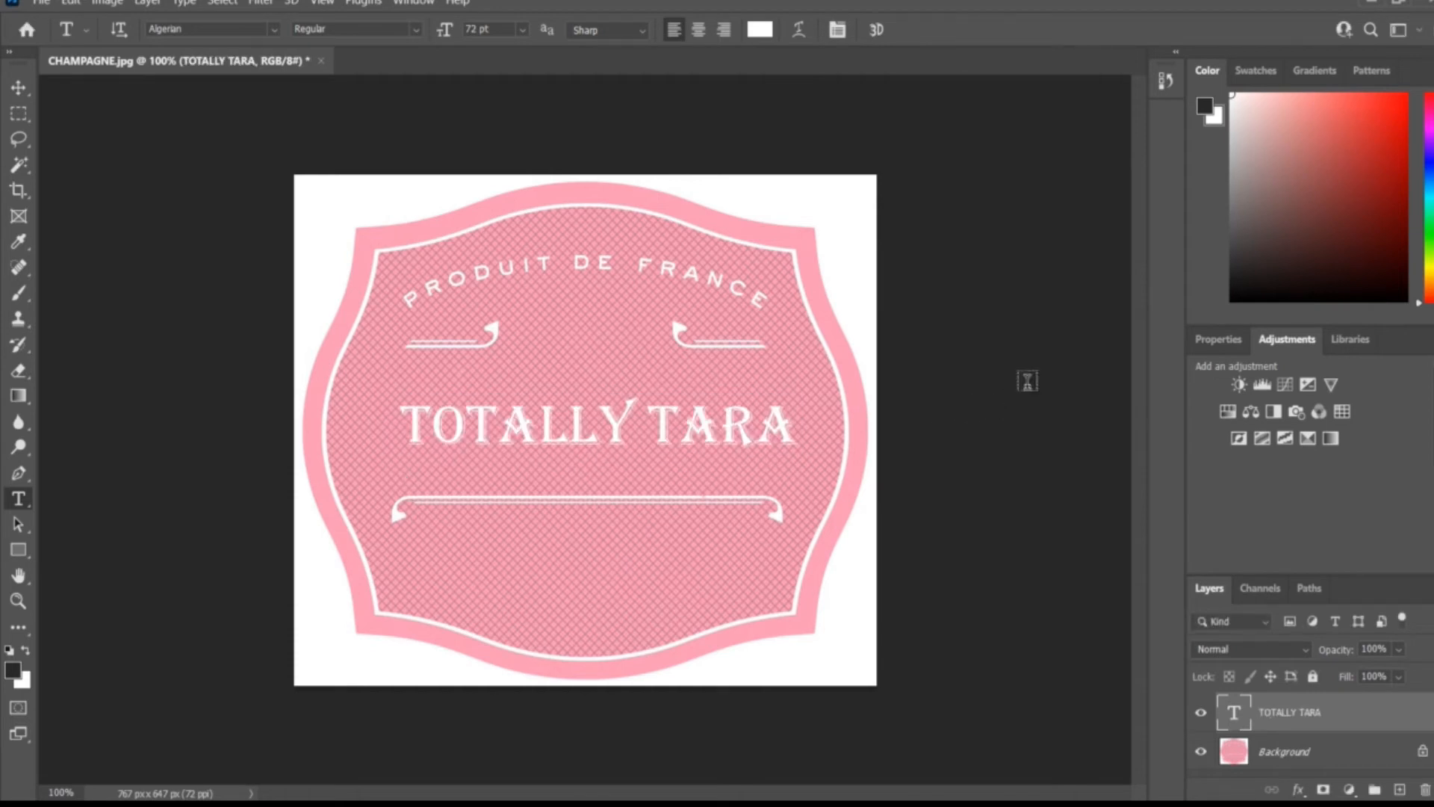
- Add the text 30 between the two upper flourishes, centre it in the gap and commit it
click(578, 351)
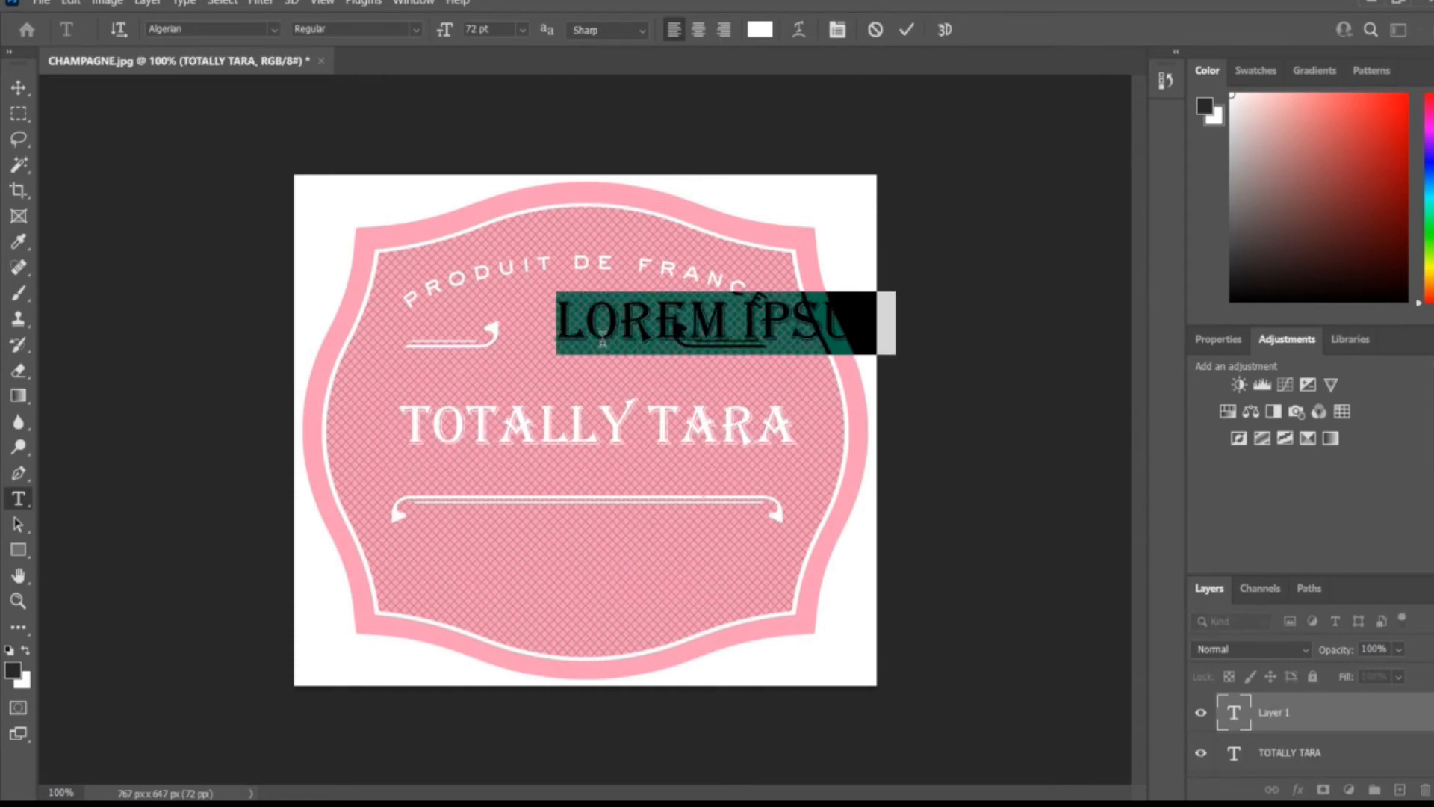
text(30)
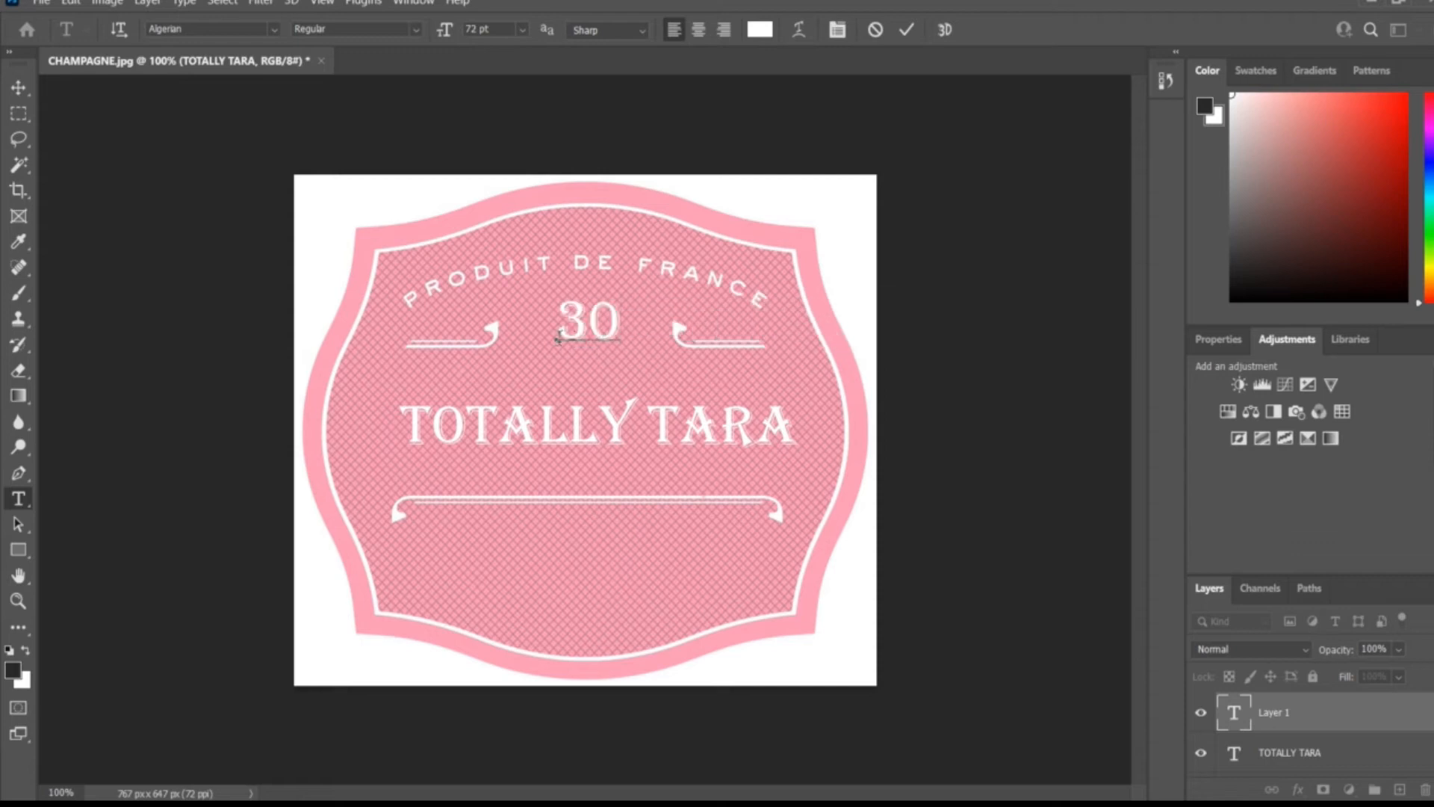
drag(551, 362, 547, 366)
click(950, 389)
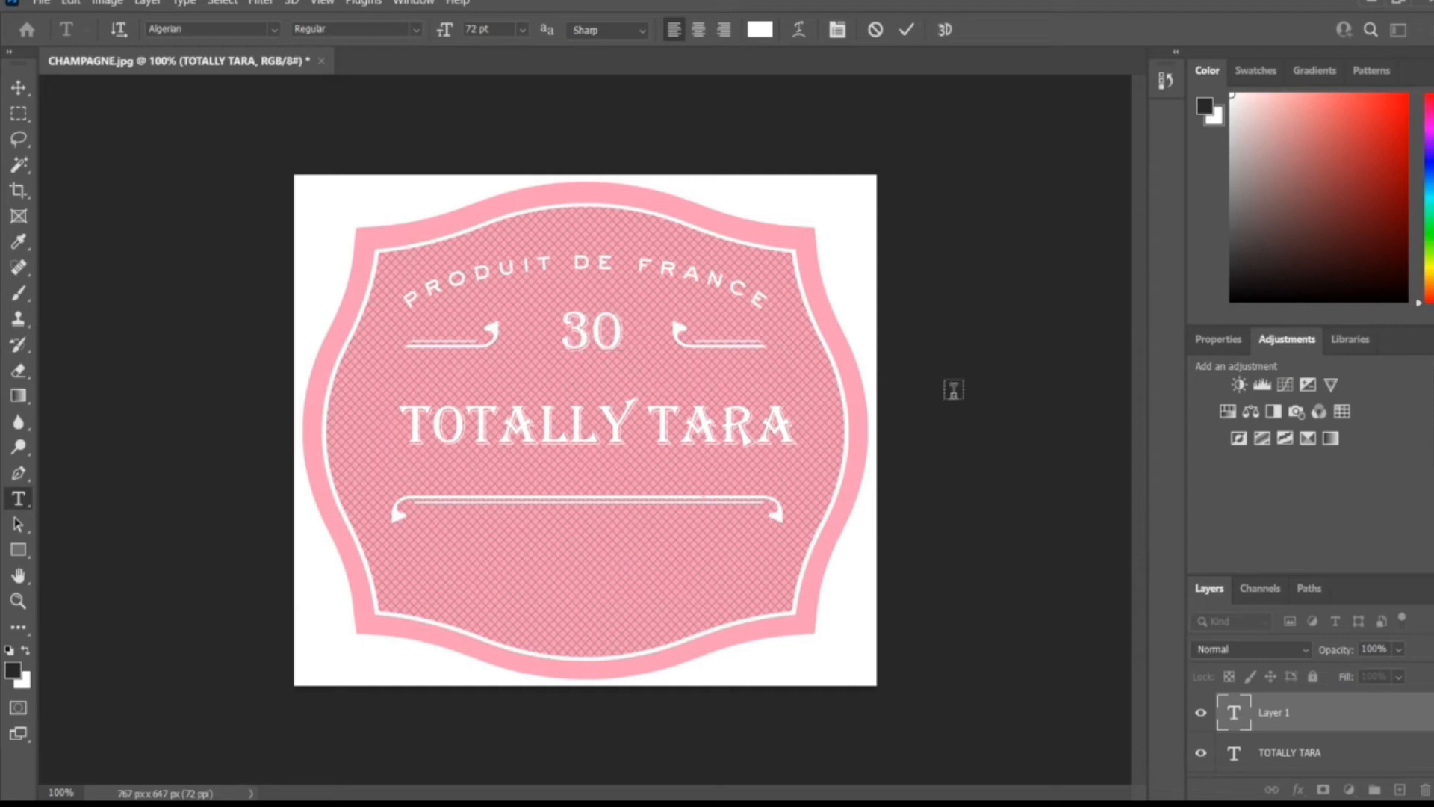
- Add the text HAPPY DIRTY THIRTY and move it below the long lower flourish line
click(535, 519)
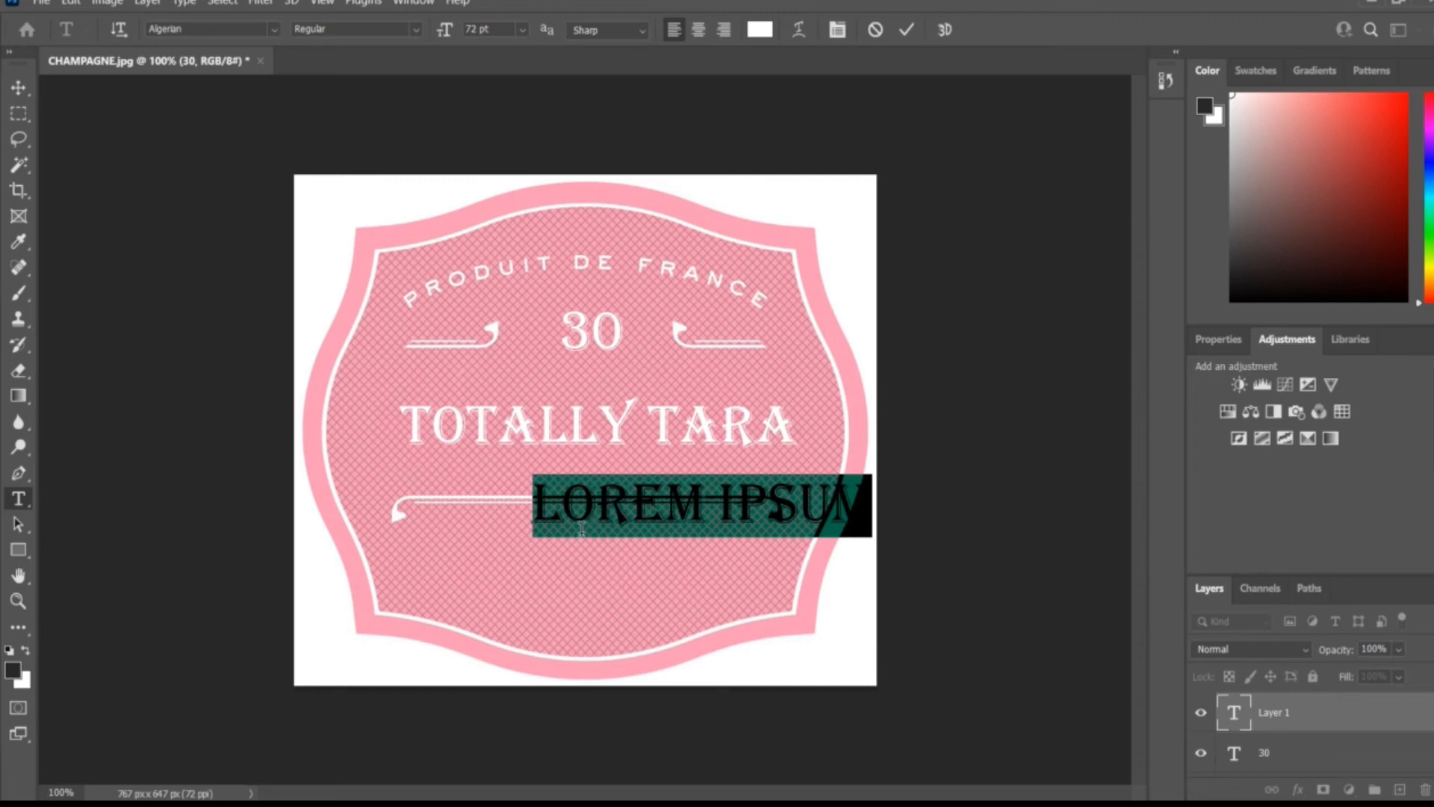
text(HAPPY D)
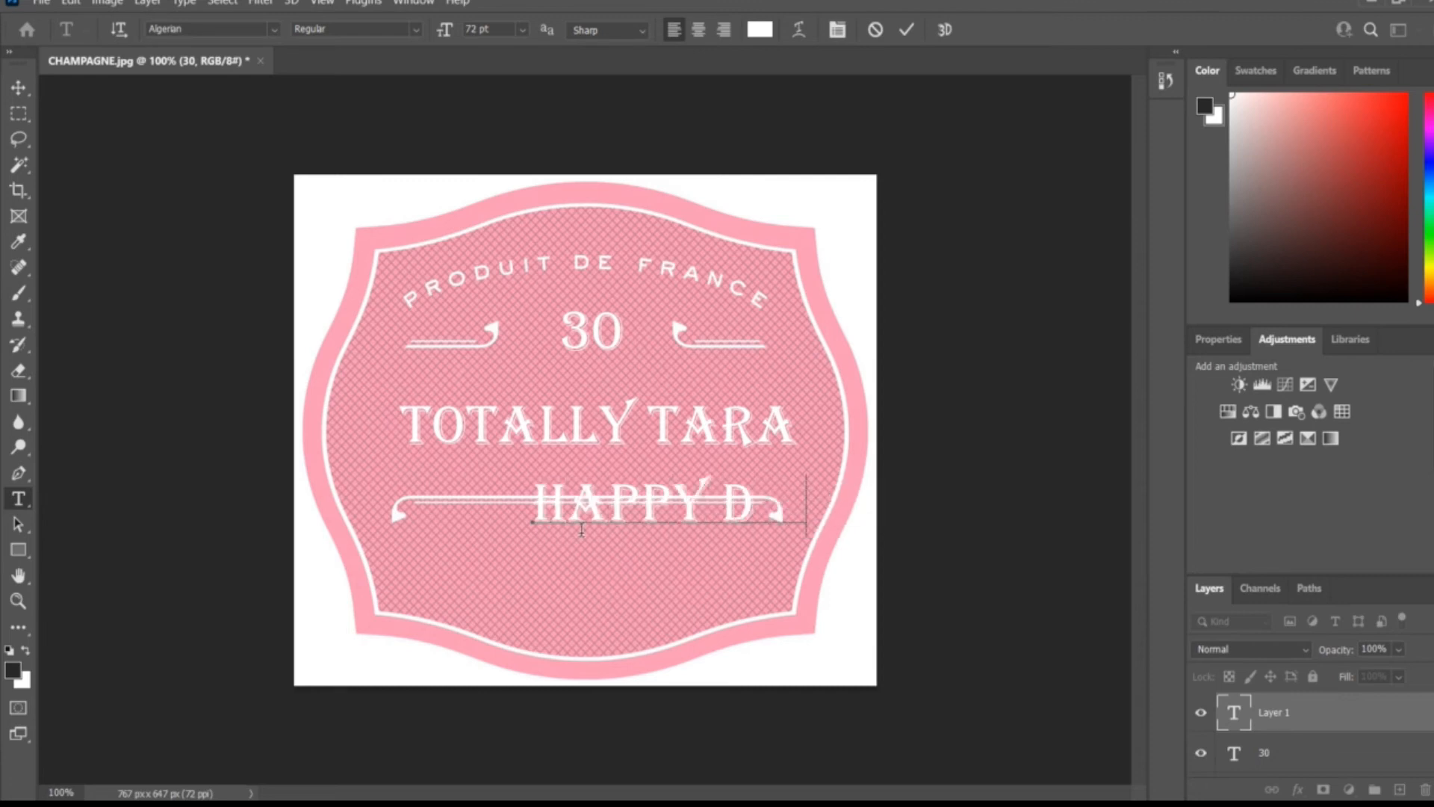
text(IRTY THIRTY)
drag(524, 551, 336, 601)
- Reduce the HAPPY DIRTY THIRTY text to 36 pt, centre it just beneath the lower flourish and commit it
triple_click(419, 554)
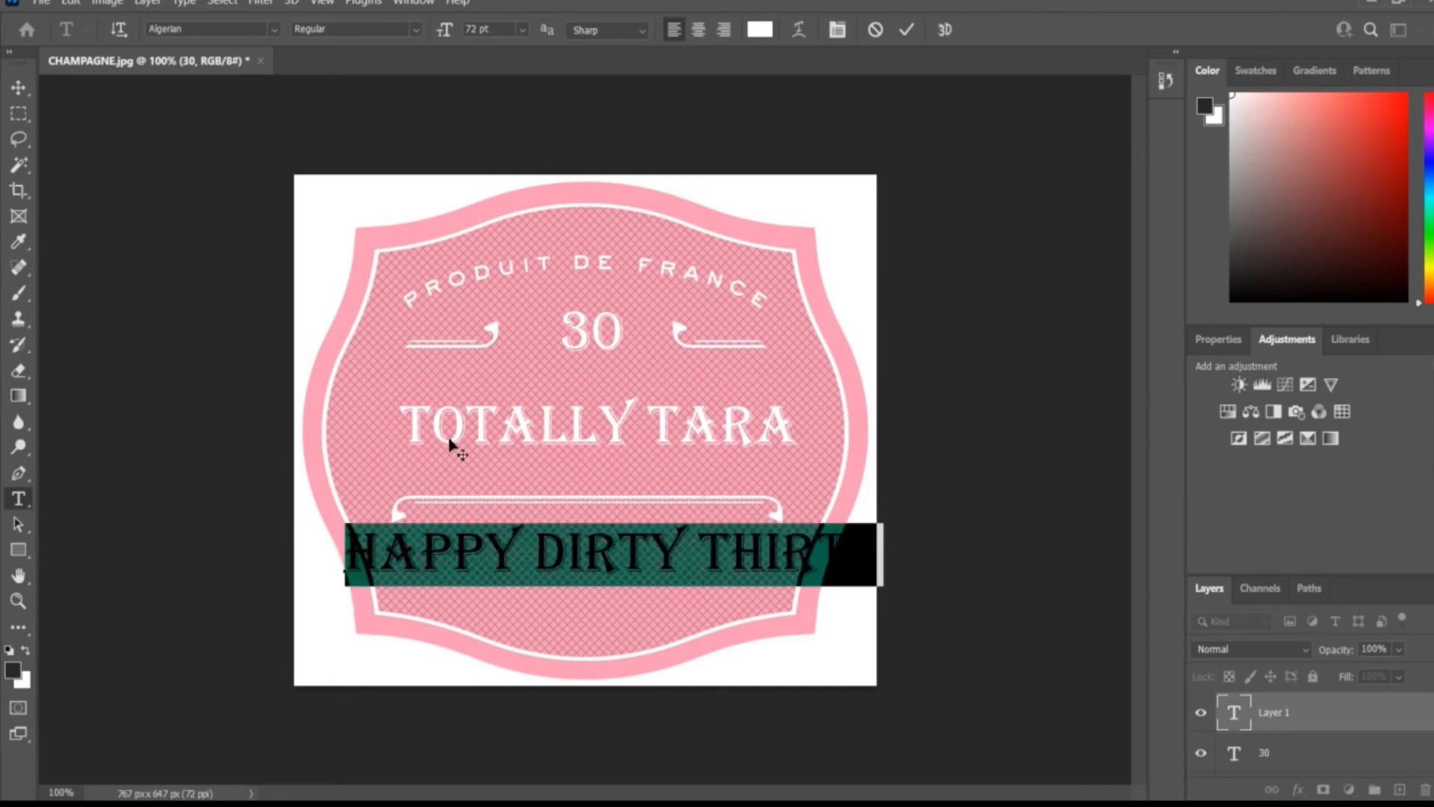
click(522, 30)
click(493, 208)
click(522, 30)
click(493, 194)
click(522, 30)
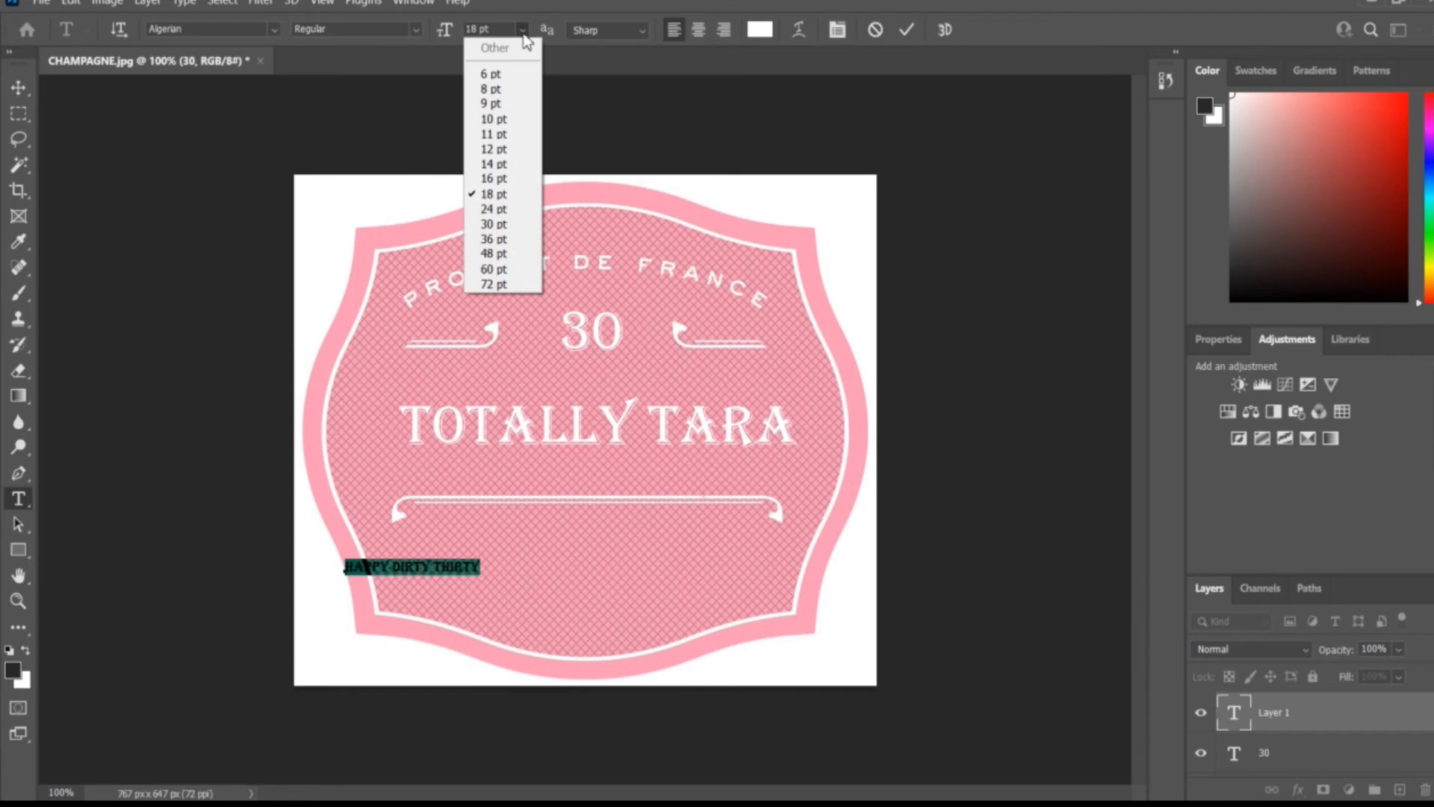
click(493, 239)
drag(351, 599, 459, 562)
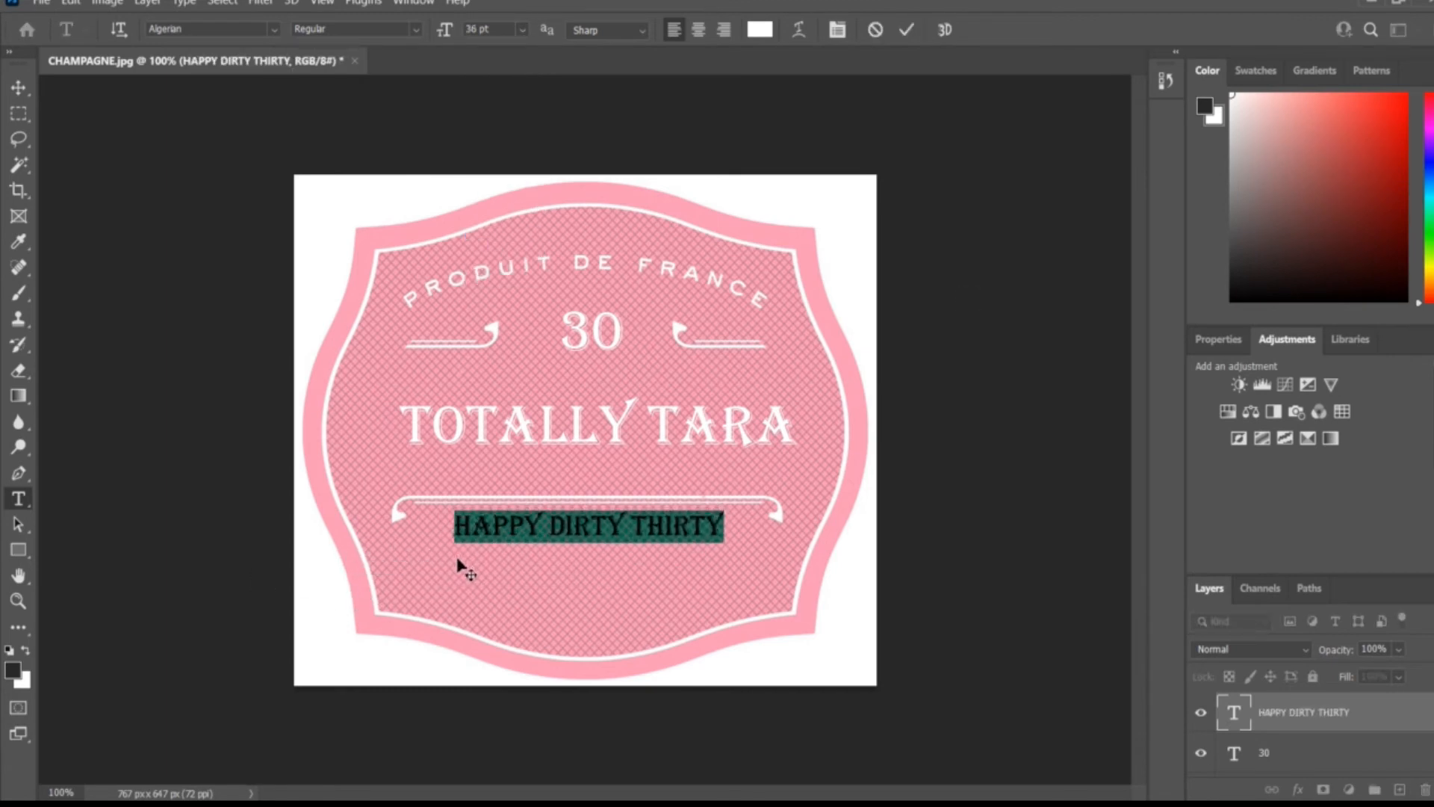
click(957, 484)
- Add the text 1991 at 36 pt near the label's lower edge, centre it and commit it
click(574, 619)
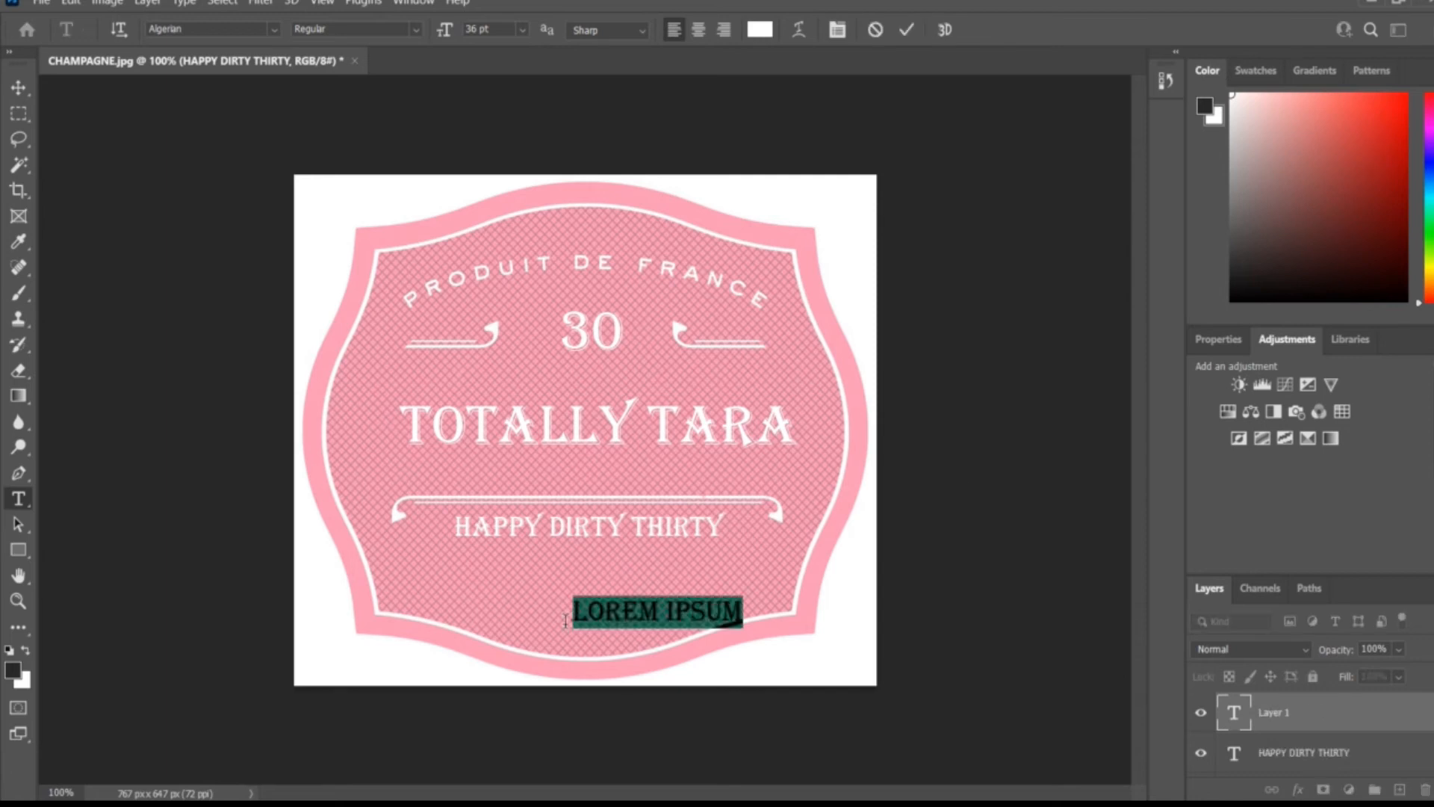
text(1991)
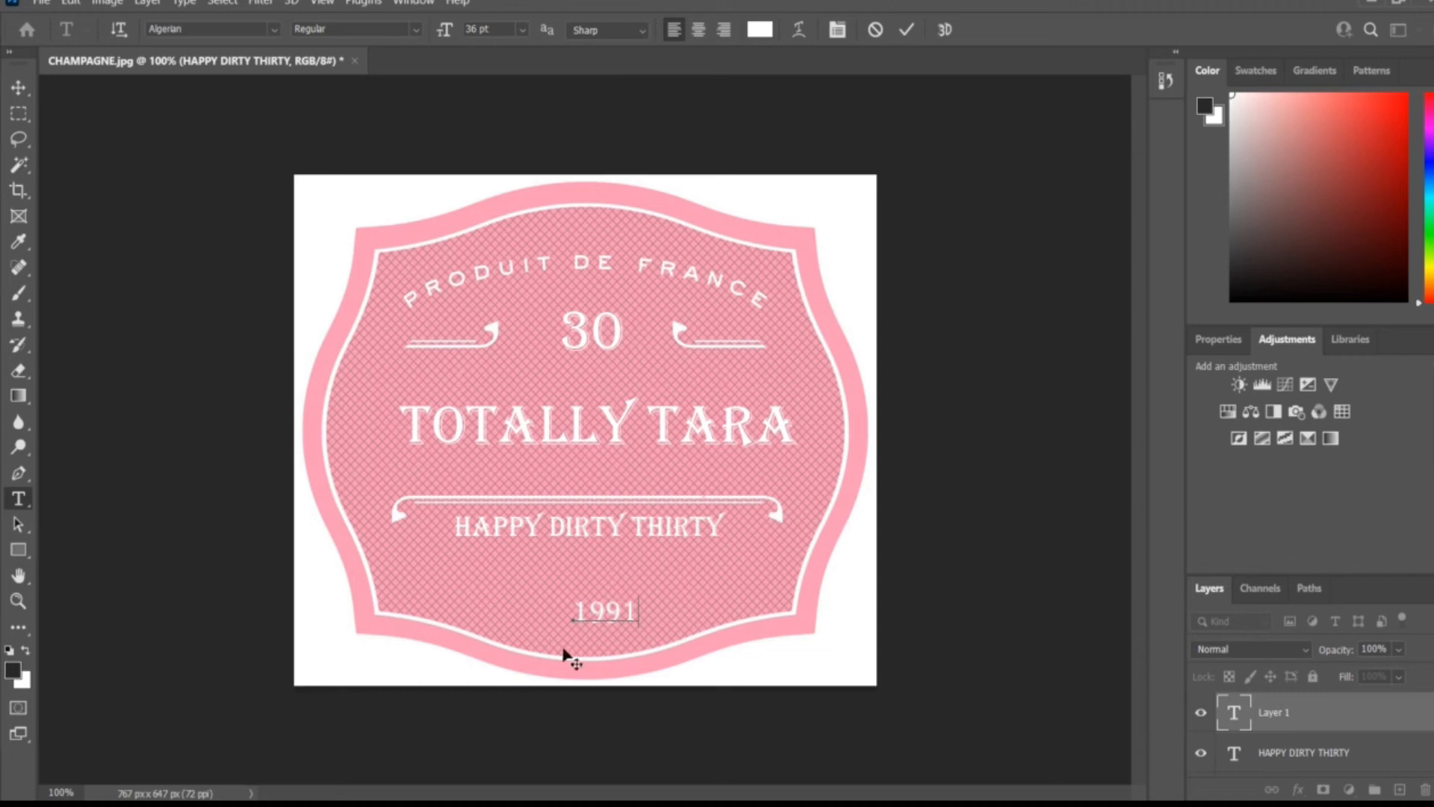
mouse_move(569, 640)
mouse_down()
mouse_move(545, 645)
mouse_move(553, 654)
mouse_up()
click(933, 561)
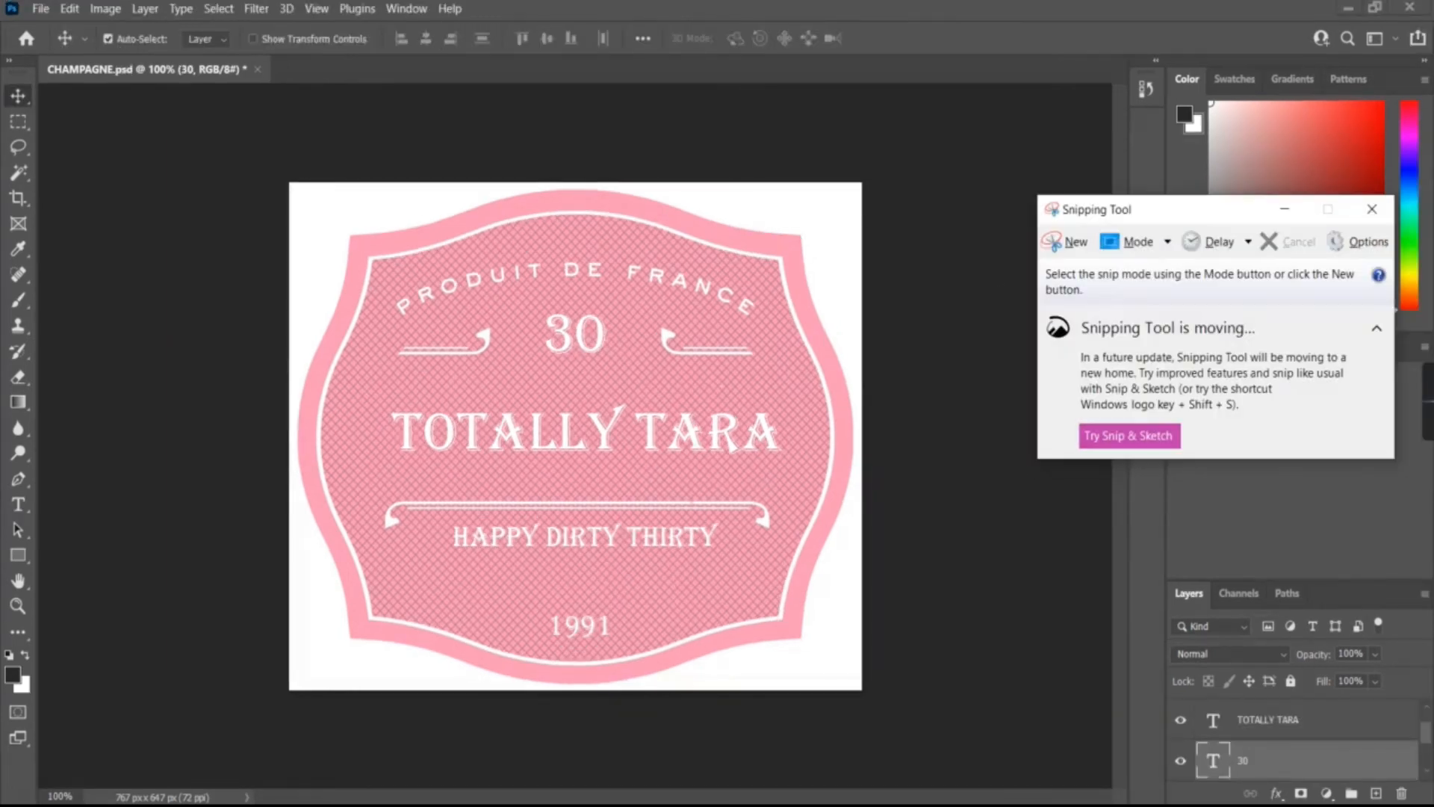
- Capture the whole label image with Snipping Tool and copy the snip
click(1071, 242)
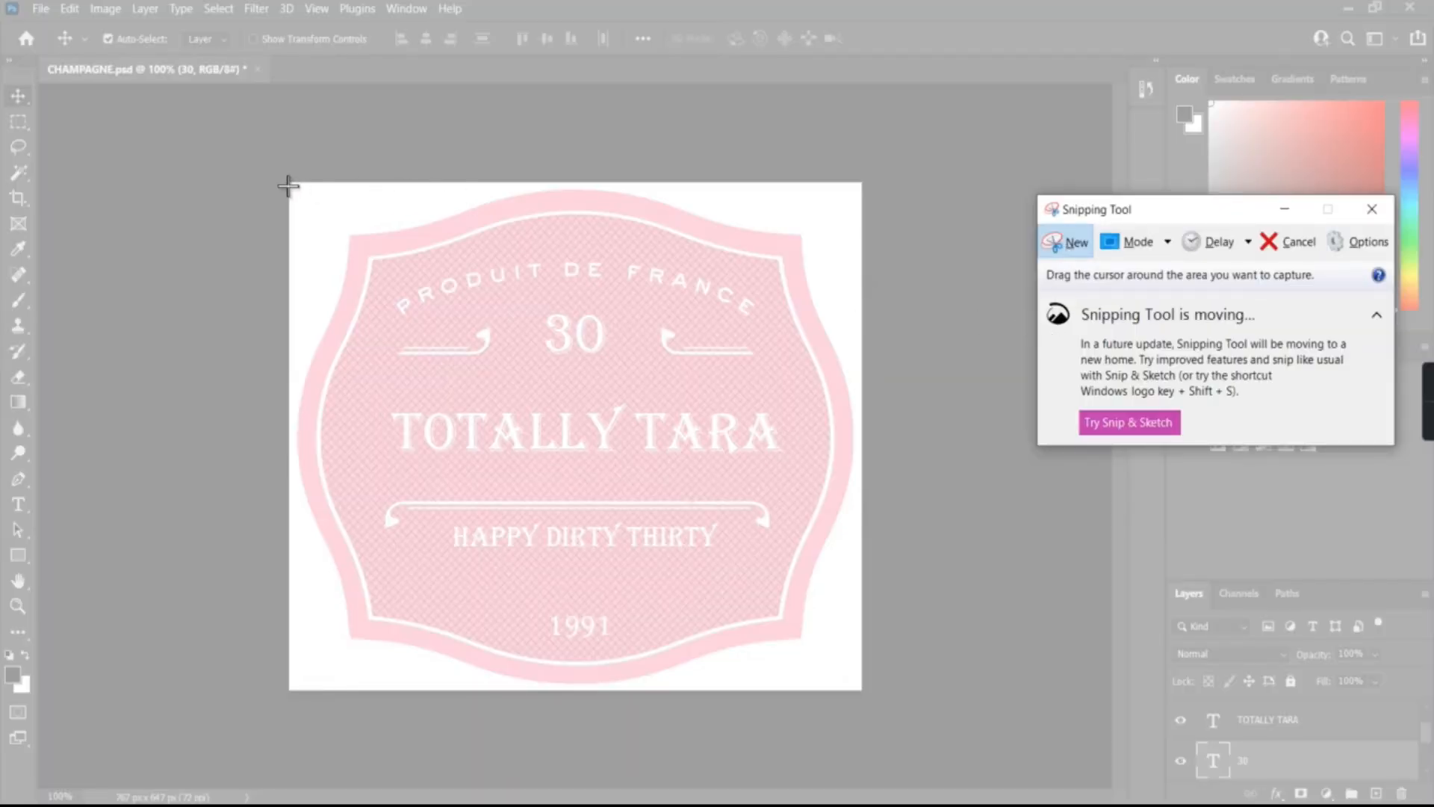
drag(291, 185, 859, 688)
right_click(657, 450)
click(688, 482)
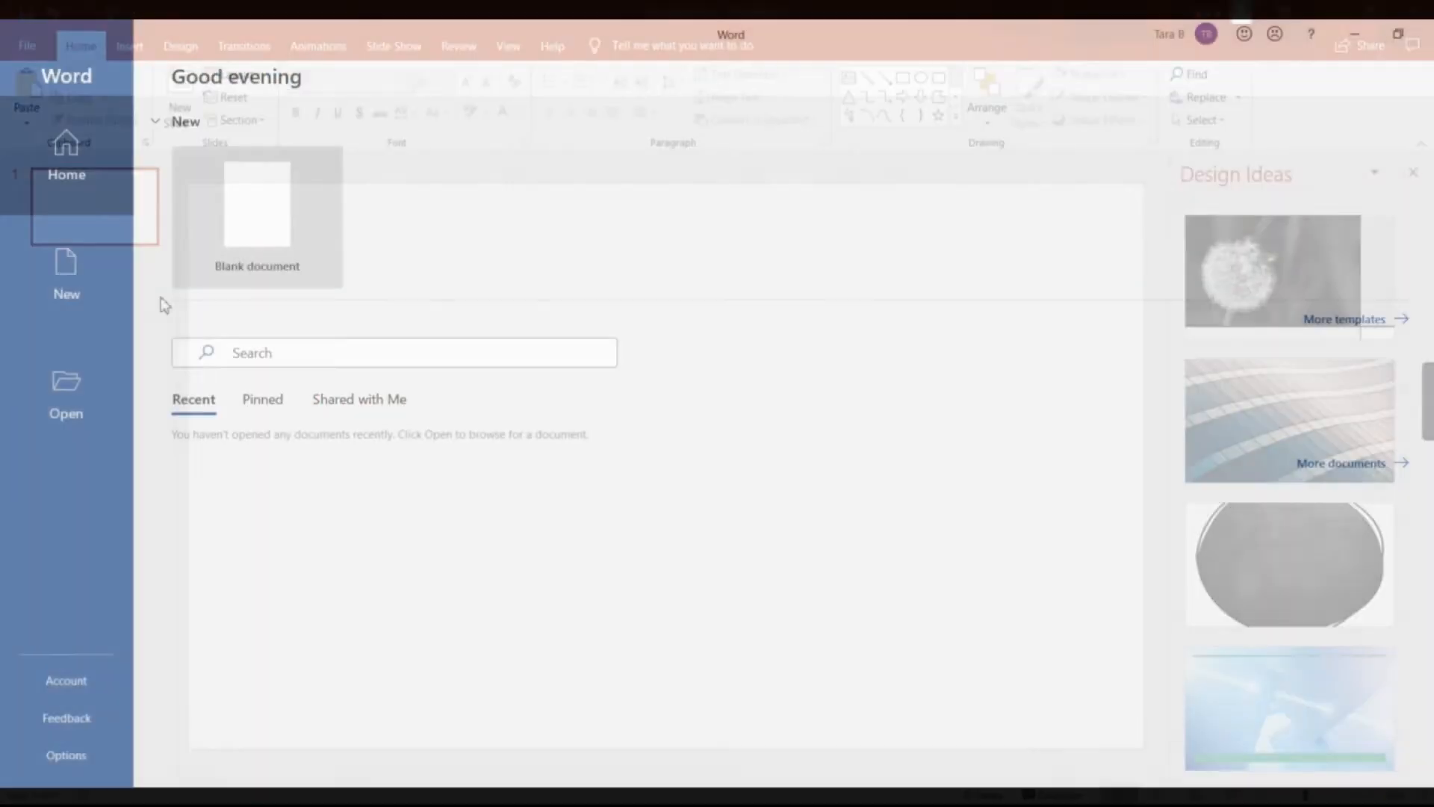
- Create a blank document in Word and paste the copied label picture into it
click(250, 247)
right_click(547, 389)
click(590, 489)
- Set the label picture's absolute height to 2 inches with the aspect ratio locked, and deselect the picture
right_click(799, 407)
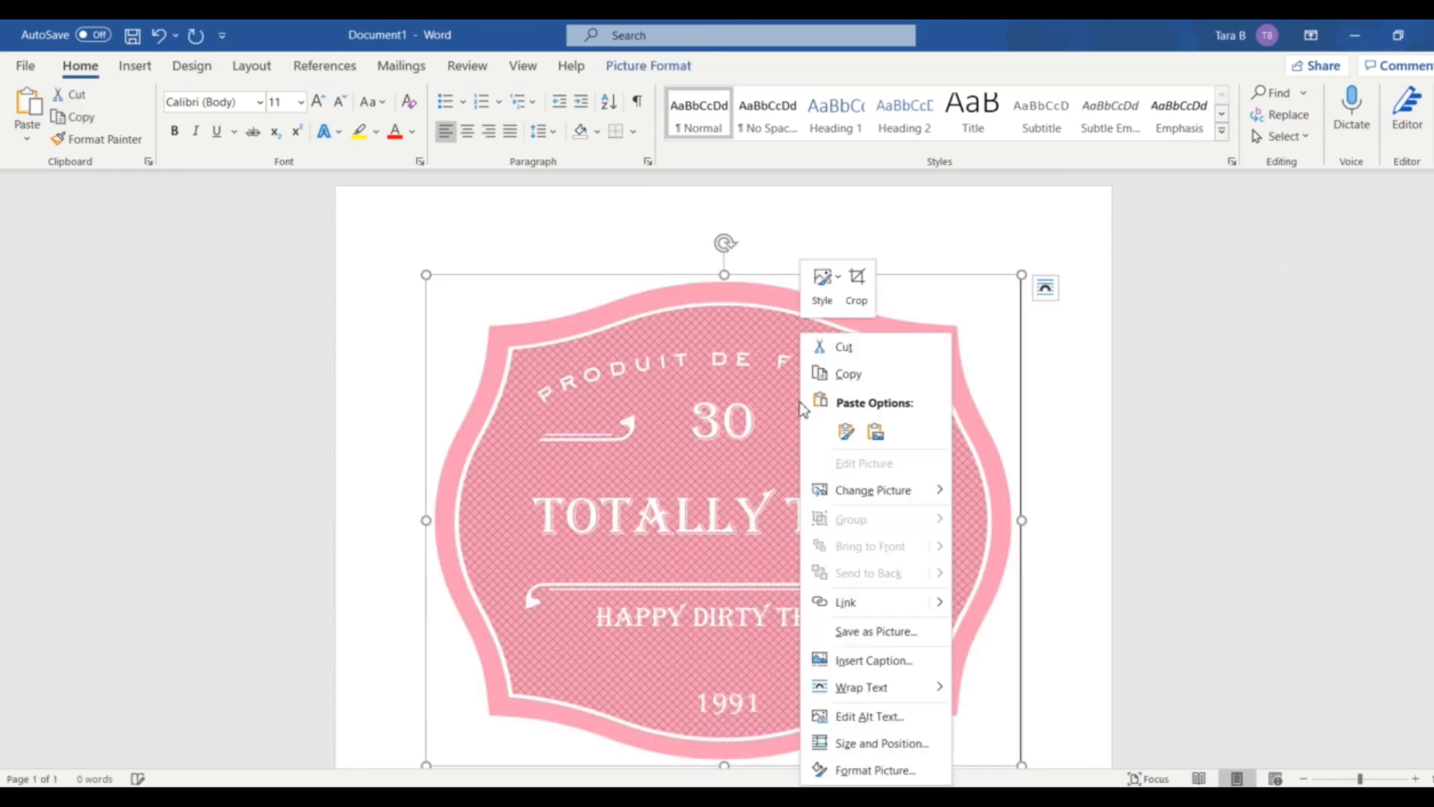
mouse_move(915, 496)
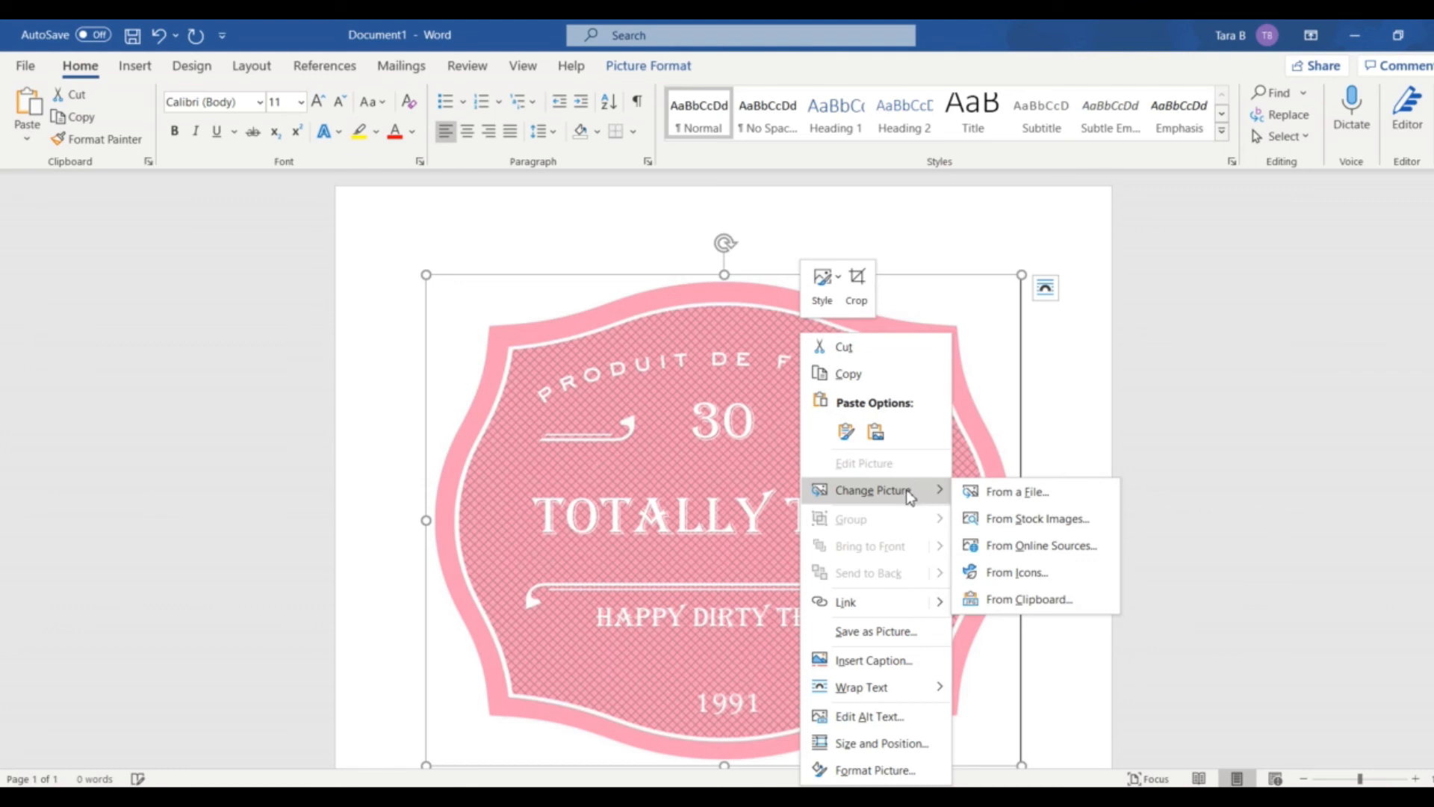
click(923, 743)
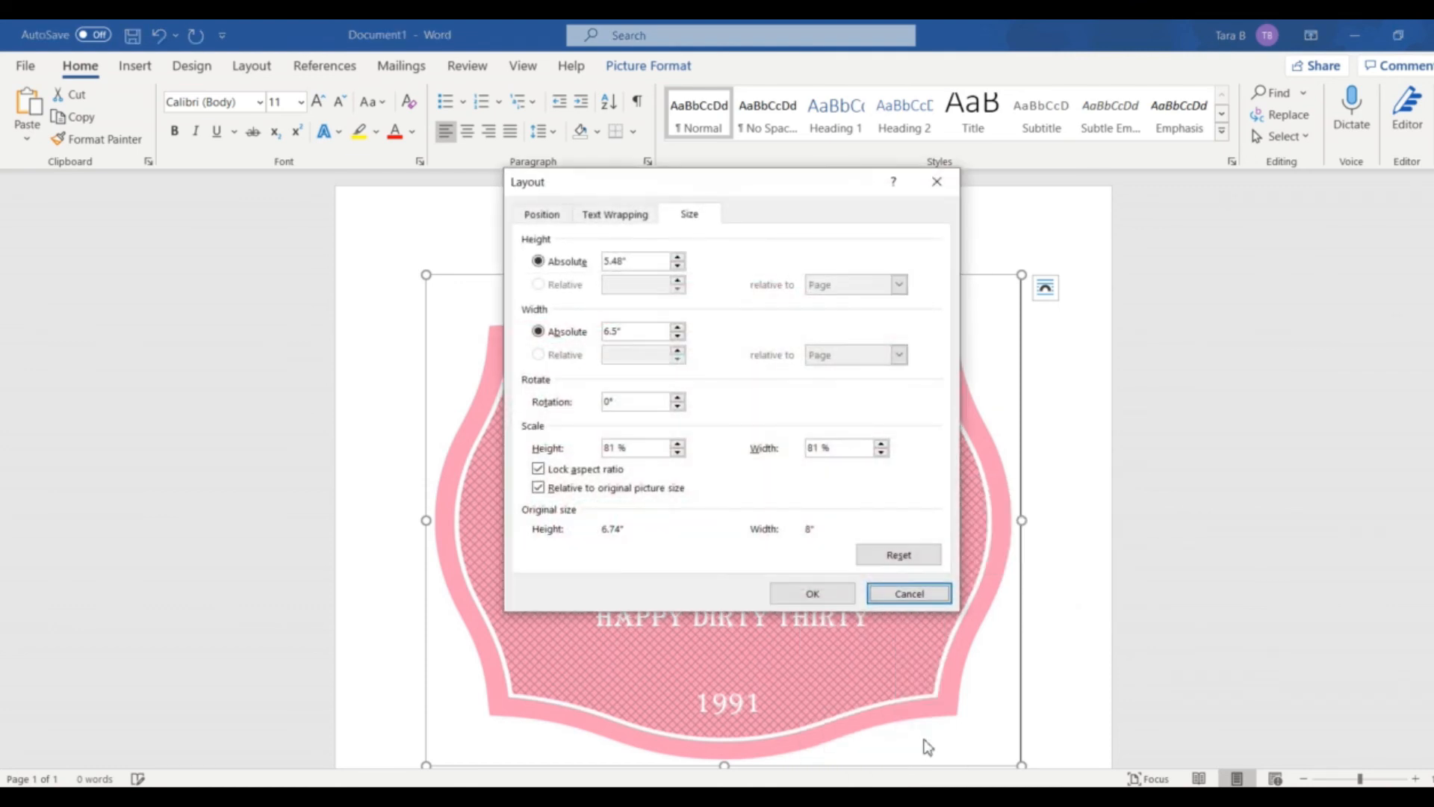
click(630, 264)
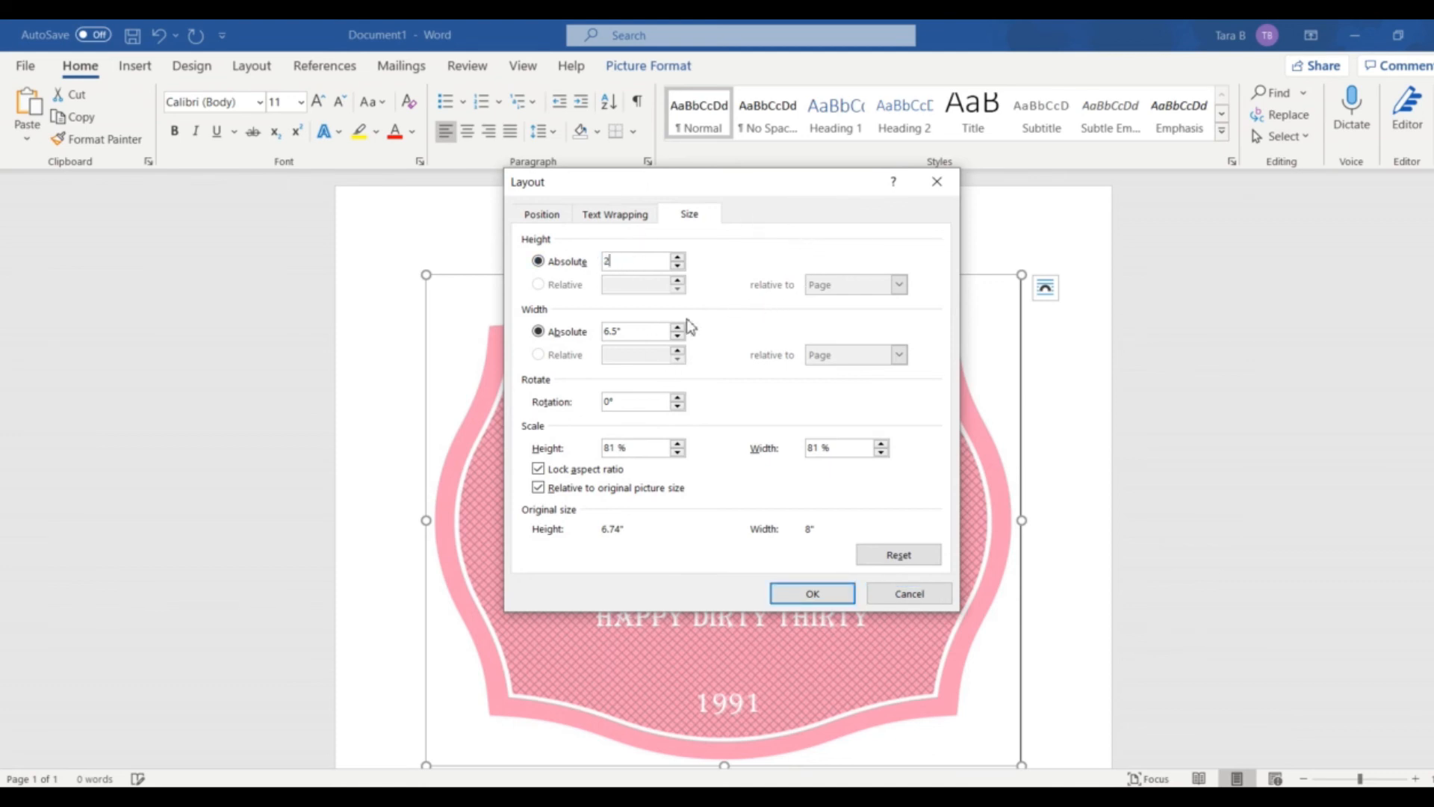
click(817, 594)
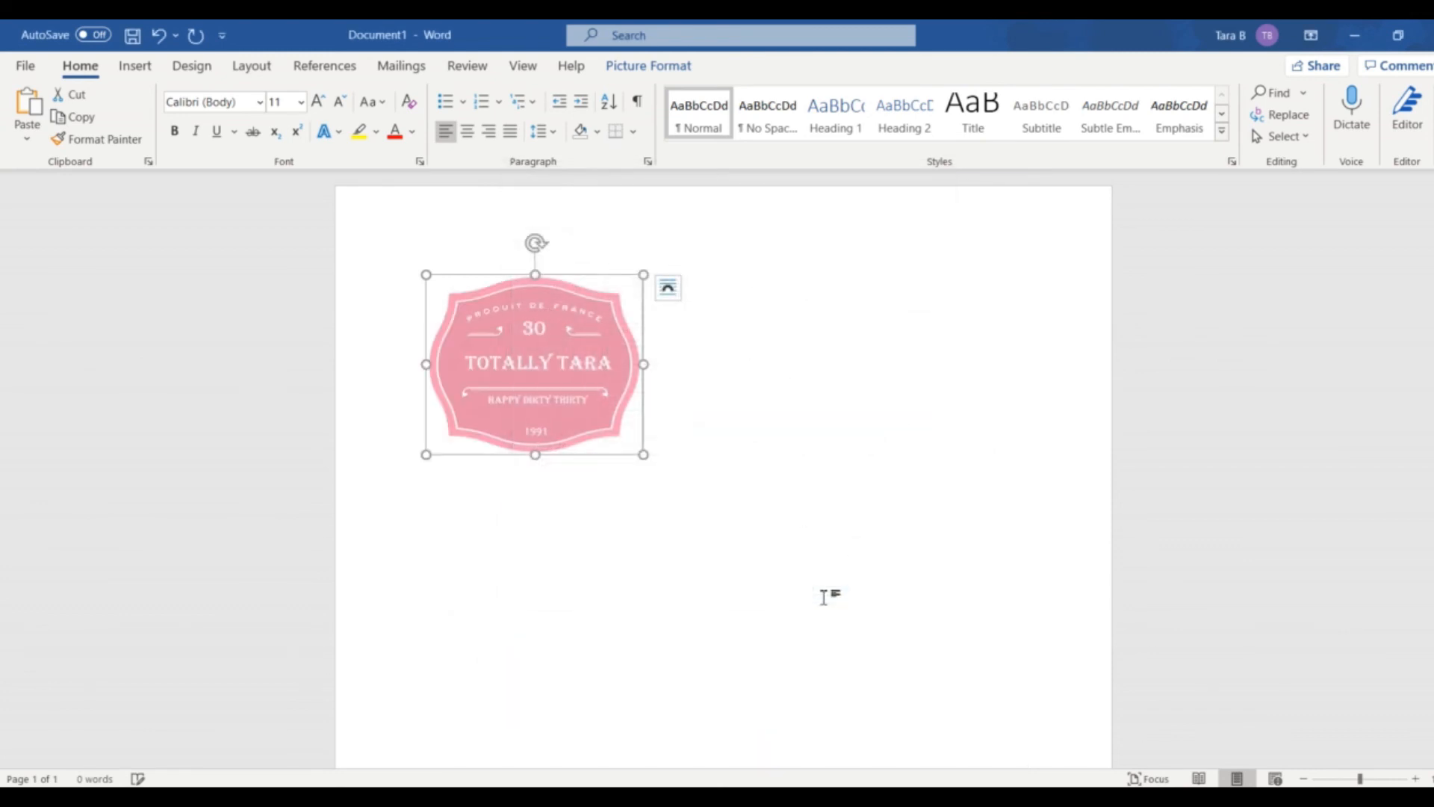
click(823, 597)
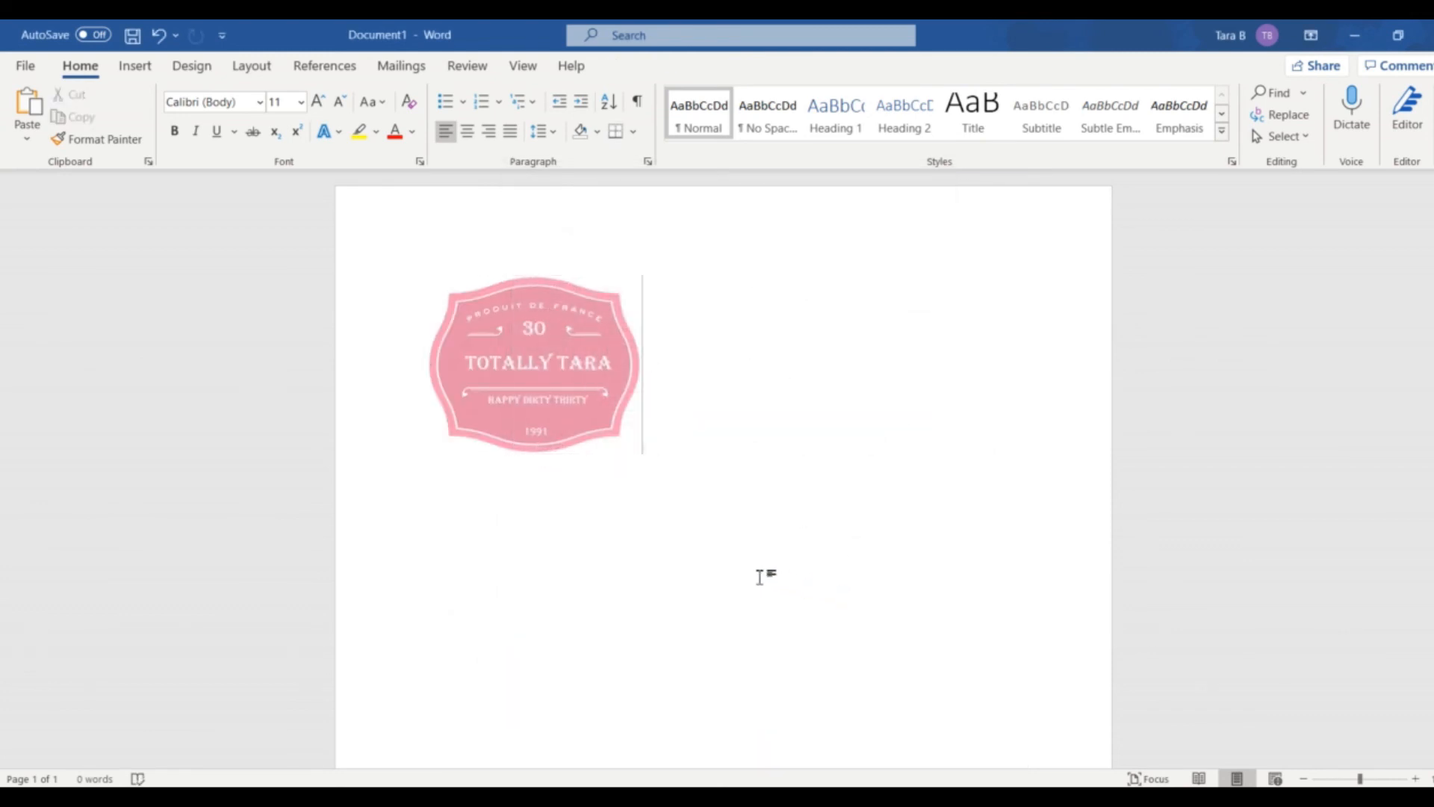